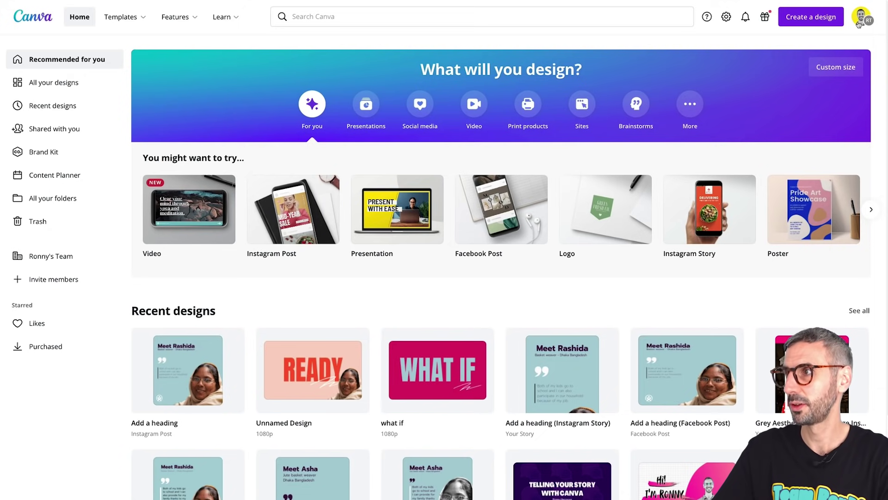
Go to Account settings > Manage teams and highlight the Owner role for Ronny's Team.
click(860, 19)
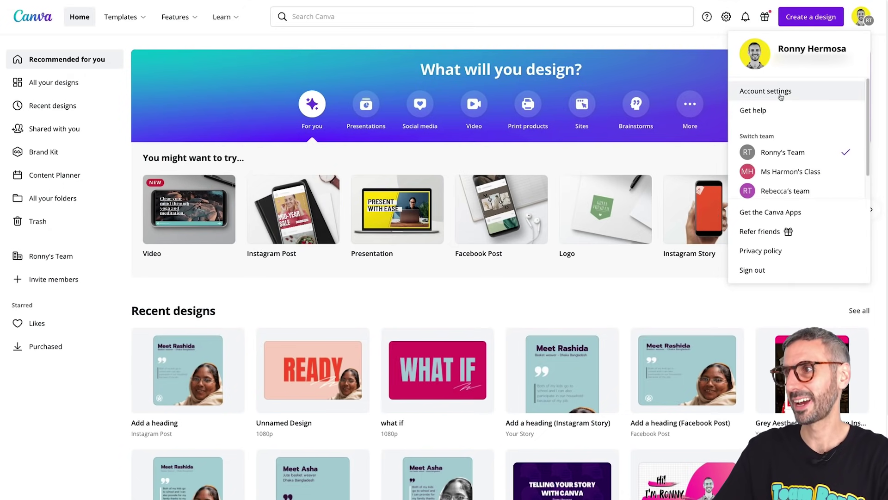
click(764, 92)
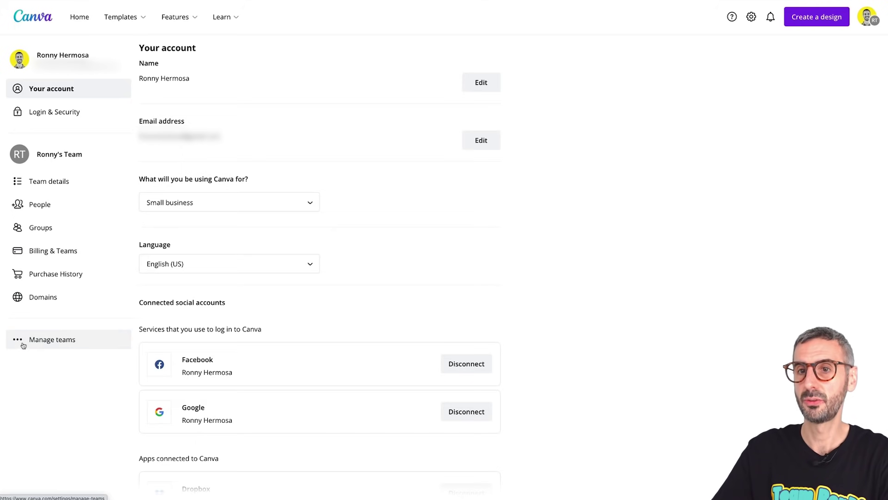
click(55, 344)
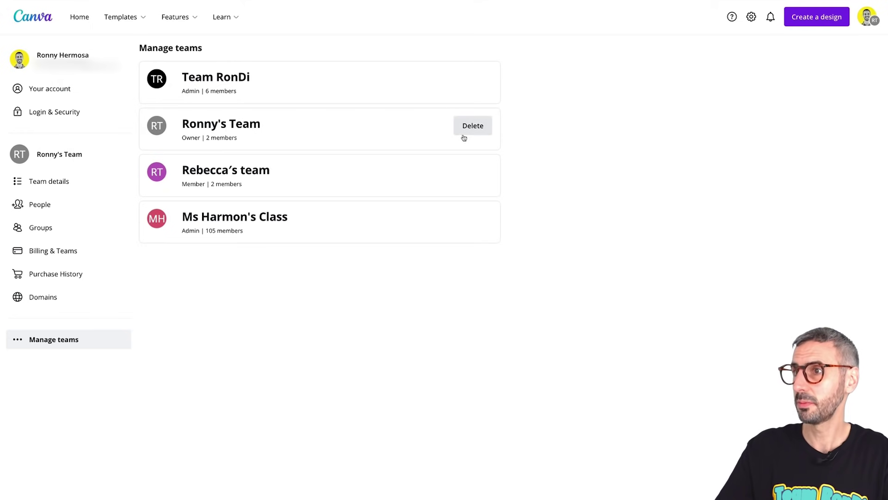
drag(182, 139, 201, 138)
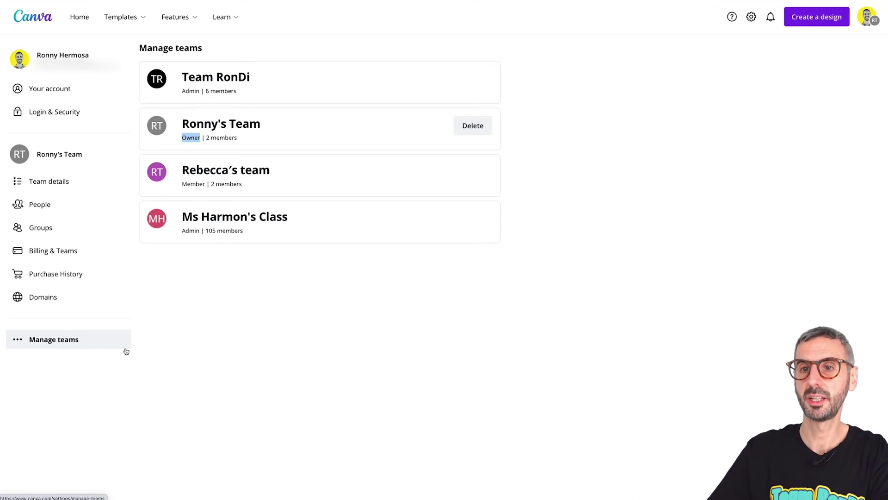
Return to the Canva home page, then reopen Account settings > Manage teams.
click(24, 20)
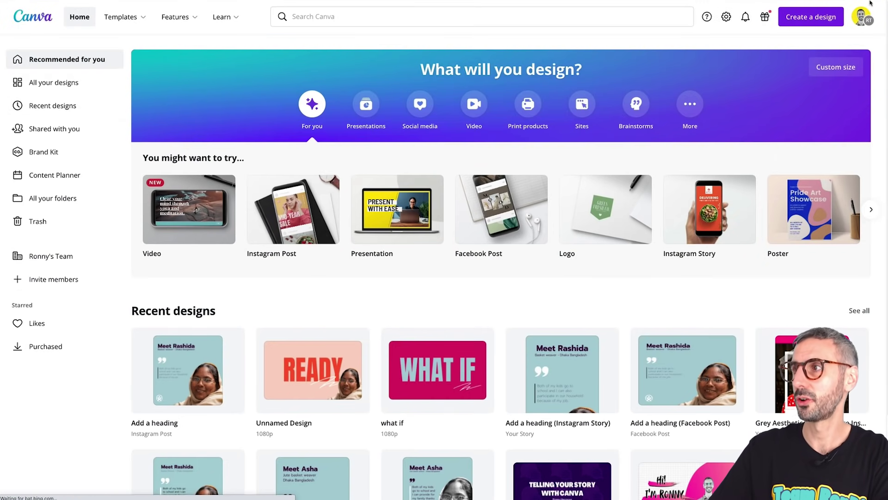
click(859, 23)
click(775, 94)
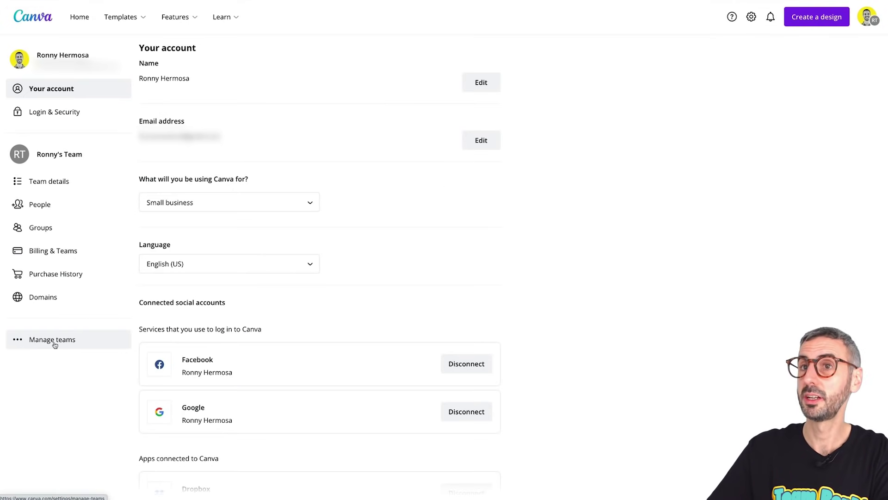
click(53, 340)
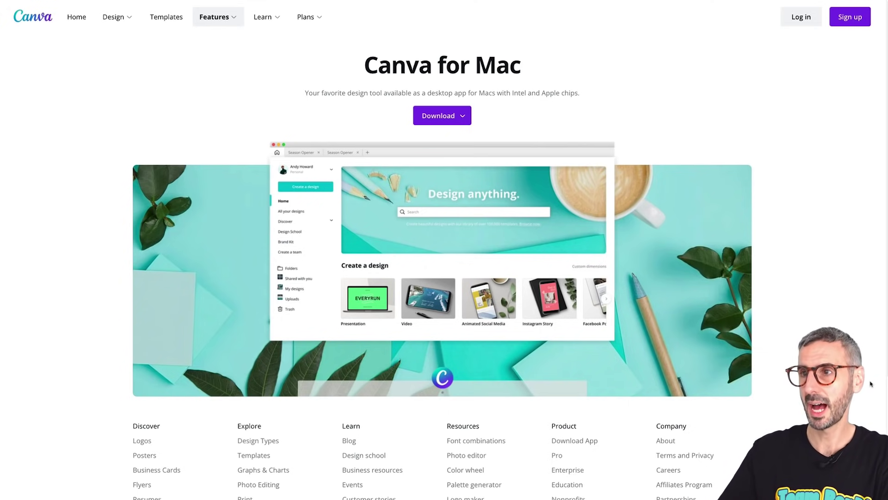
Scroll the Canva for Mac page, then scroll the home page down to Recent designs.
scroll(603, 338, down, 4)
mouse_move(262, 494)
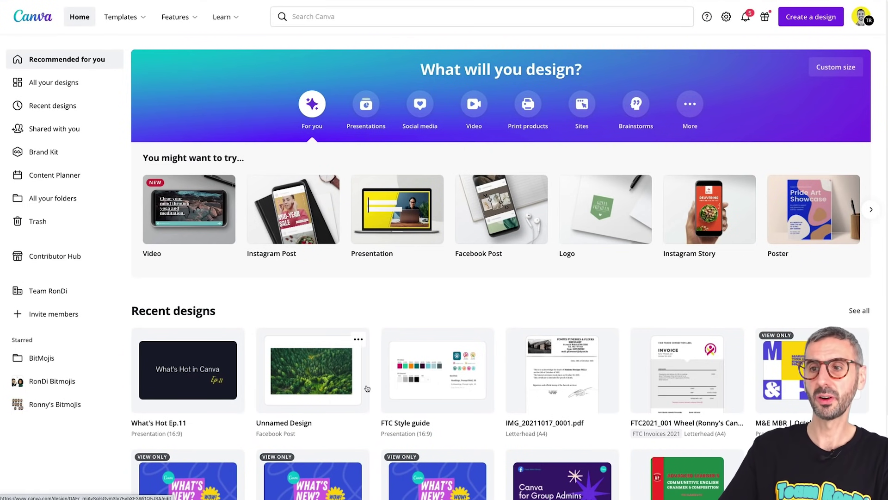
scroll(320, 235, down, 3)
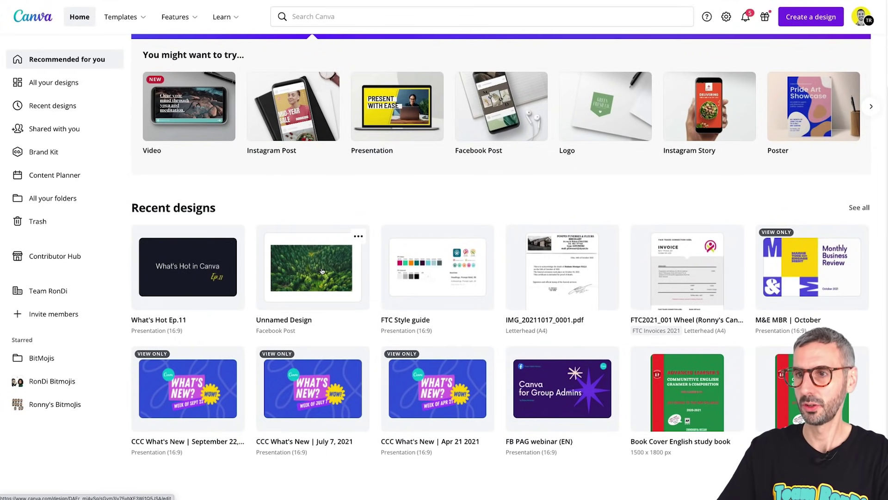
Open the Unnamed Design Facebook post for editing.
click(320, 236)
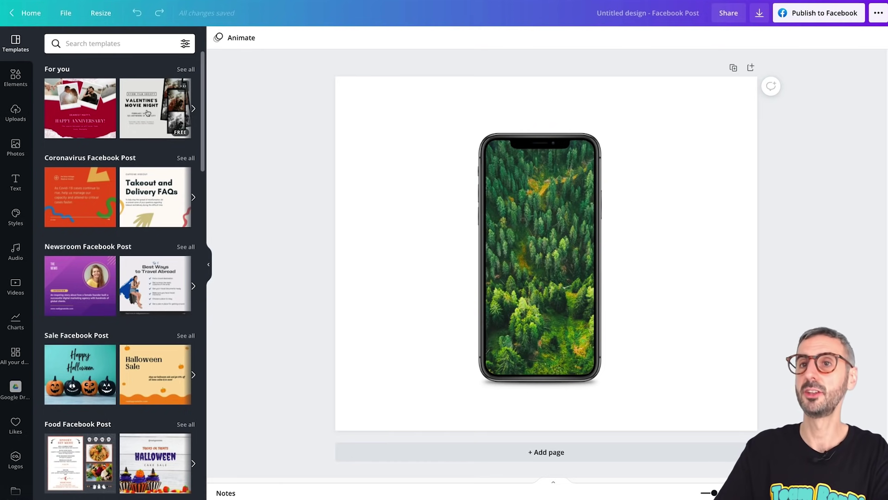
click(68, 19)
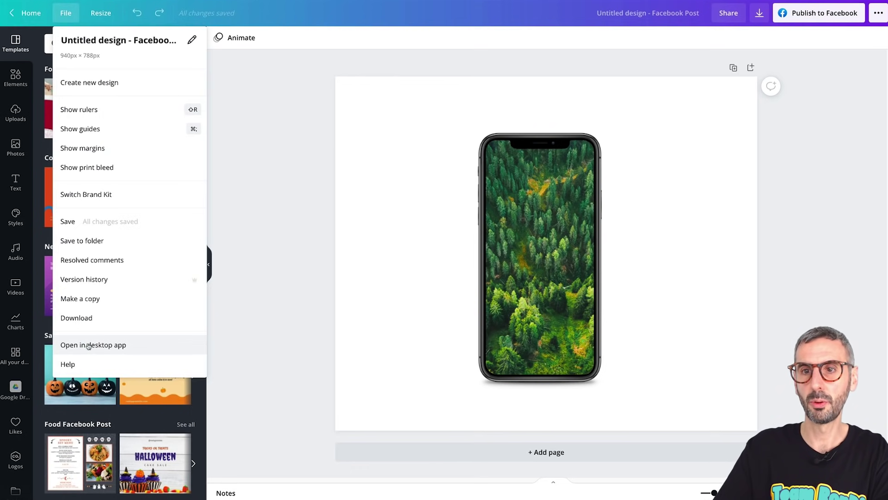
click(66, 16)
Use File > Open in desktop app, tick Always allow, and confirm Open Canva.app.
click(65, 19)
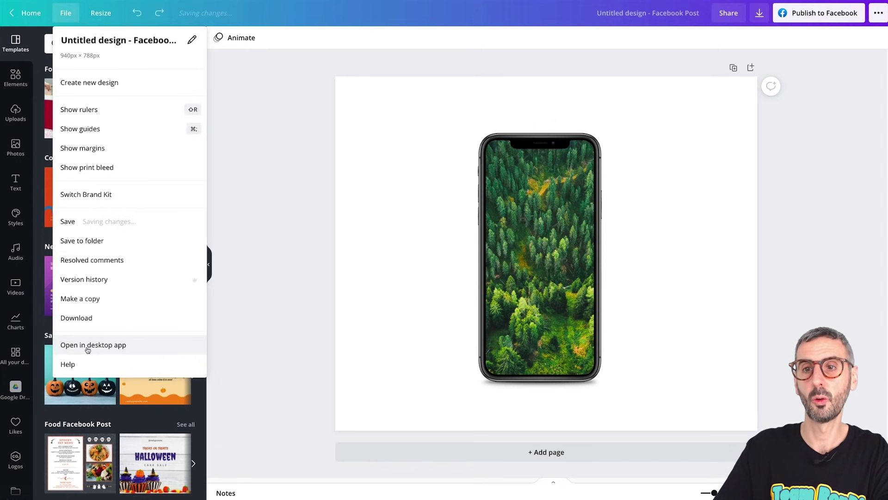
click(88, 350)
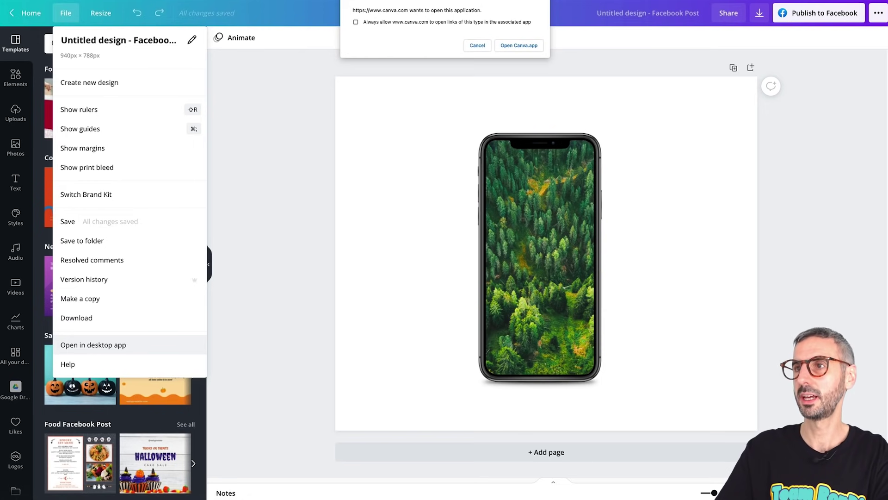
click(356, 22)
click(521, 47)
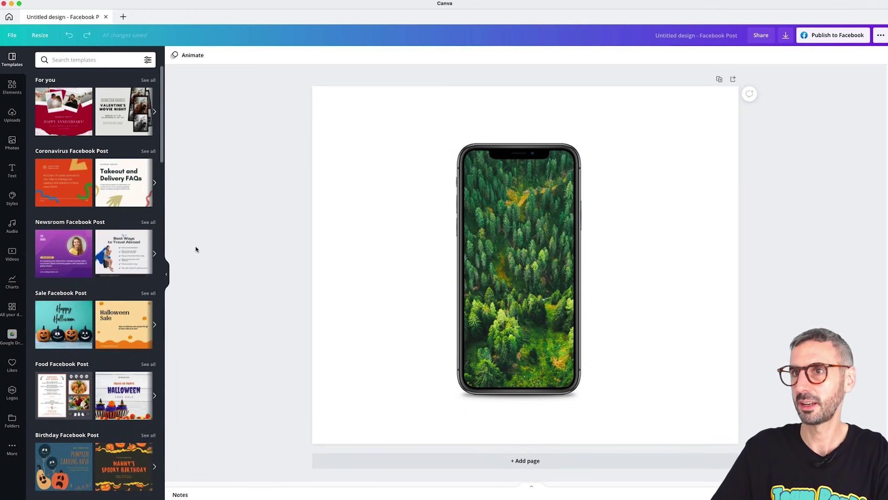
Close the Facebook post tab and reopen Unnamed Design from Recent designs in a new tab.
click(9, 17)
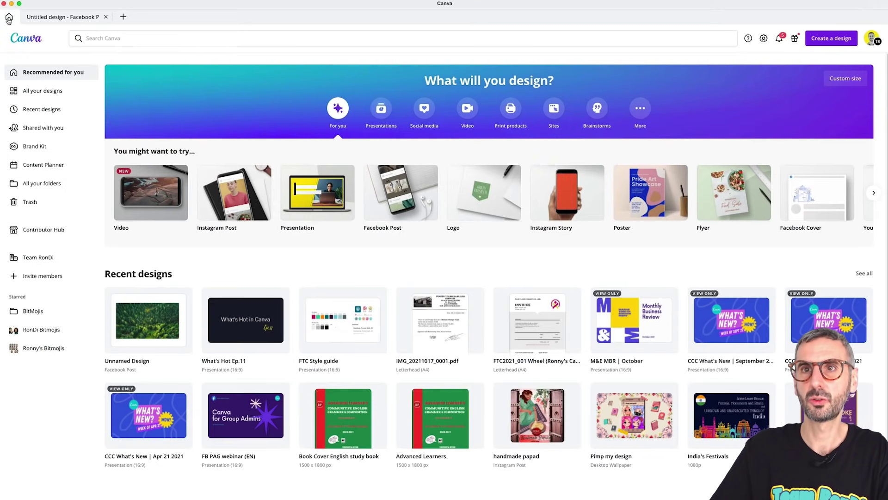
click(95, 18)
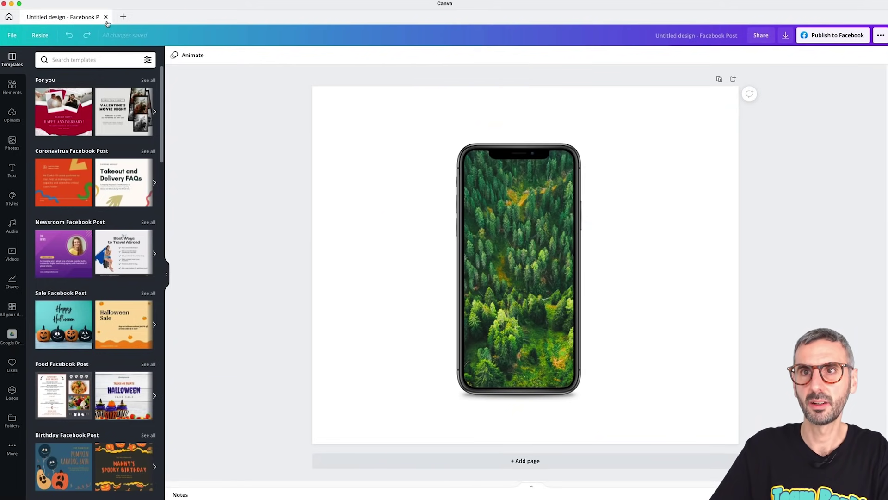
click(106, 17)
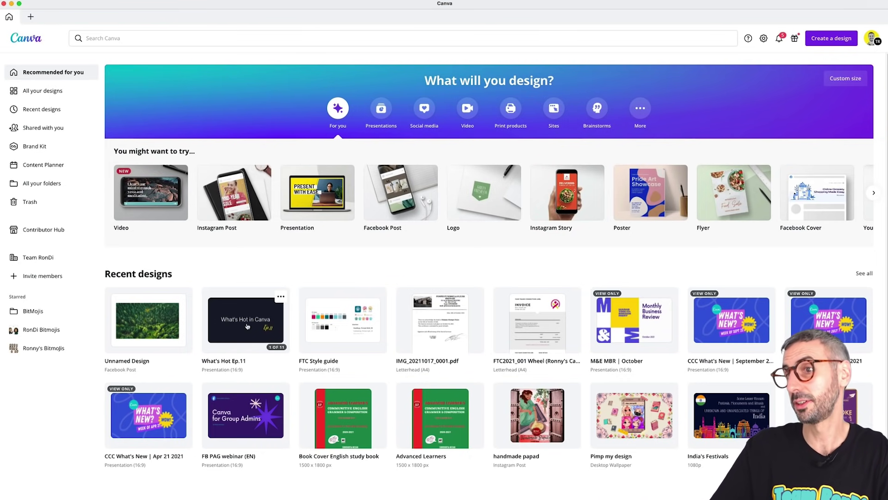
click(167, 320)
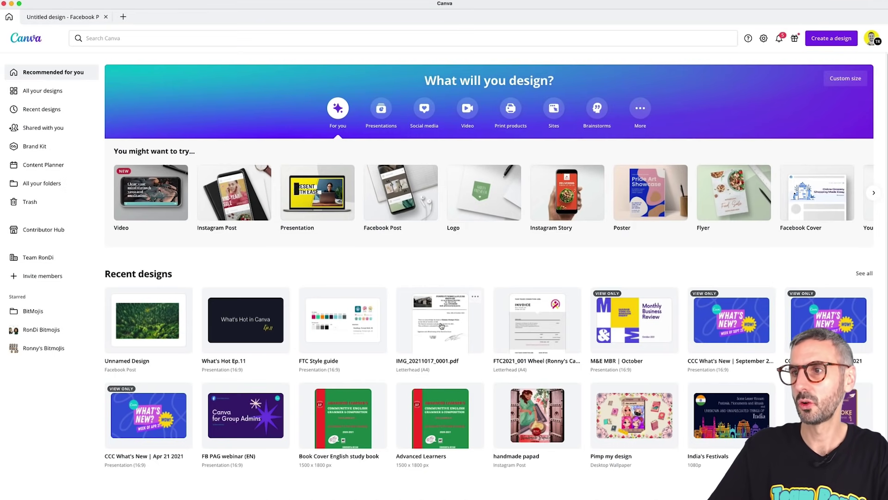
Open M&E MBR | October in a new tab, toggle between the two designs, then go Home.
click(645, 320)
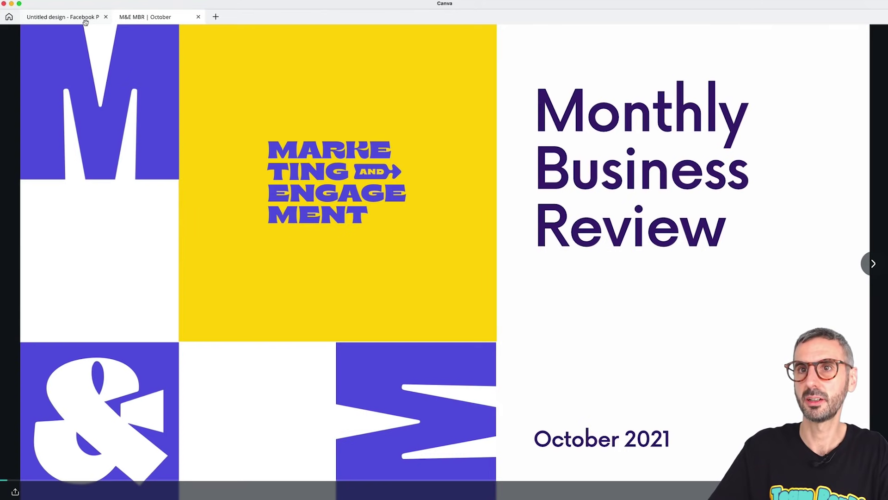
click(84, 19)
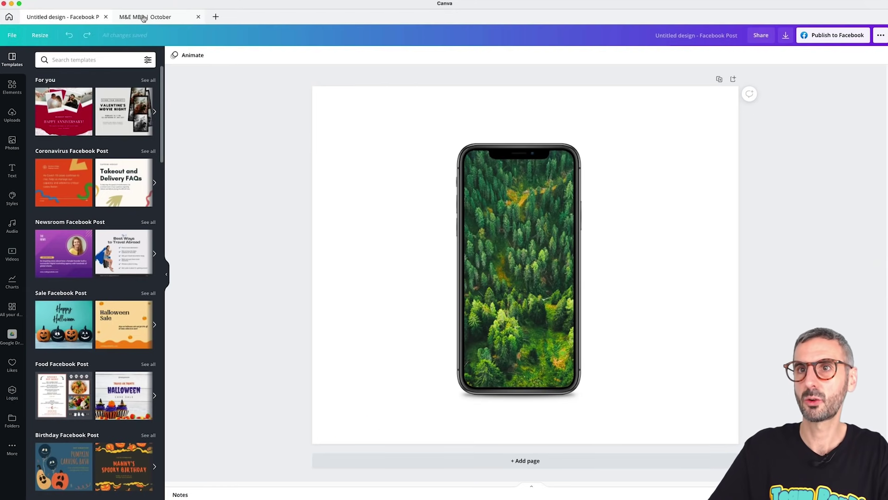
click(135, 18)
click(90, 20)
click(156, 19)
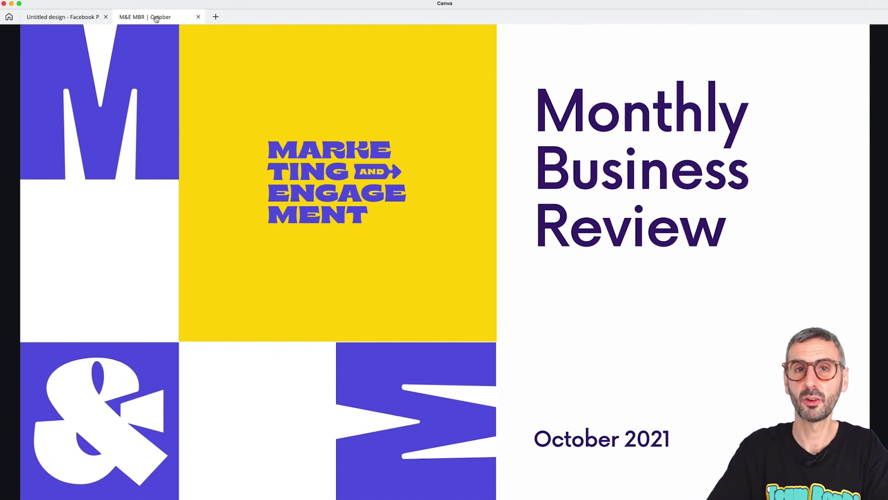
click(216, 17)
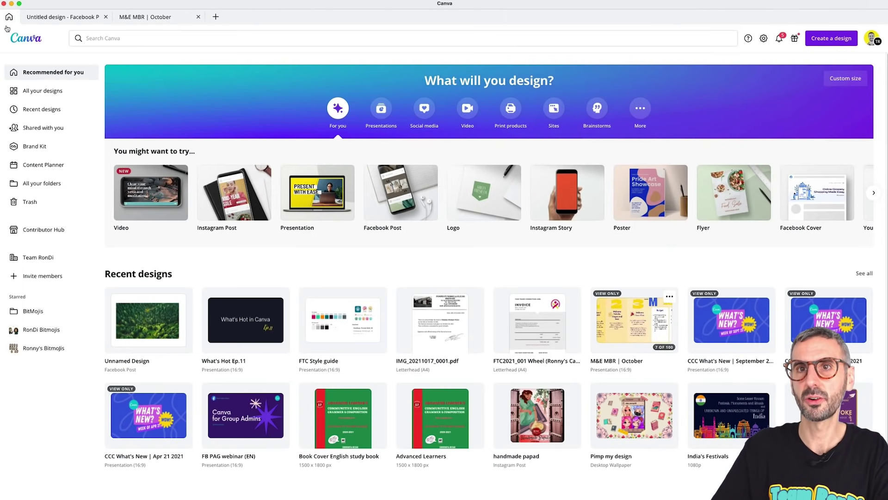
Create a new Instagram Post design from the + tab's design-type list.
click(215, 21)
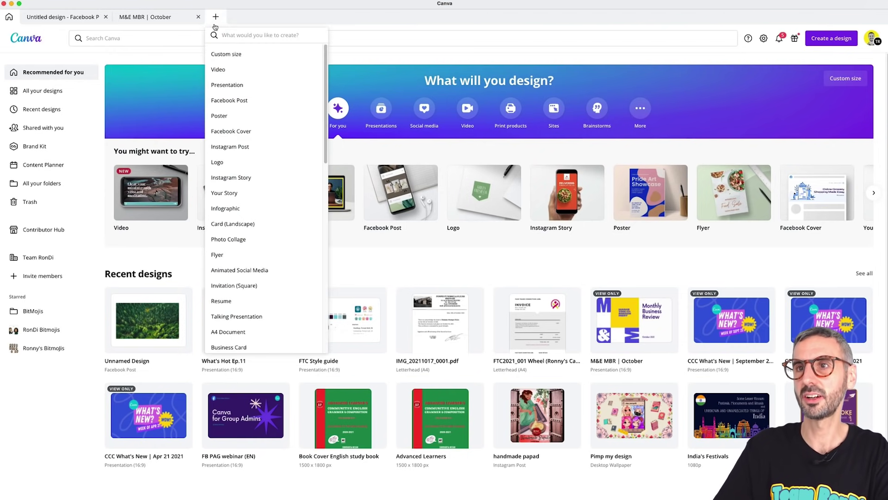
scroll(221, 132, down, 2)
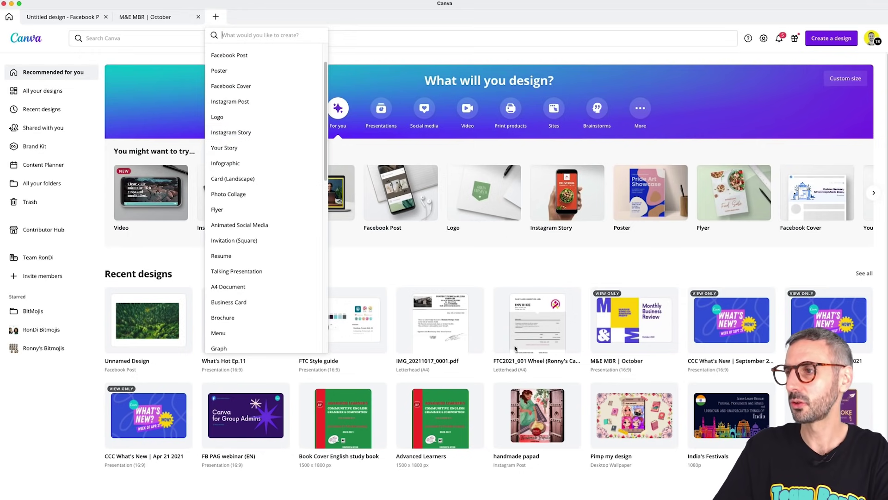
click(171, 17)
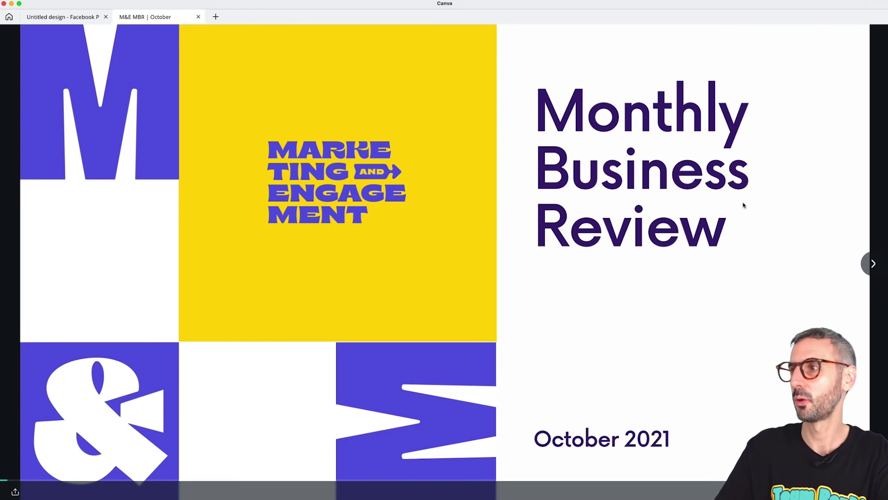
click(62, 16)
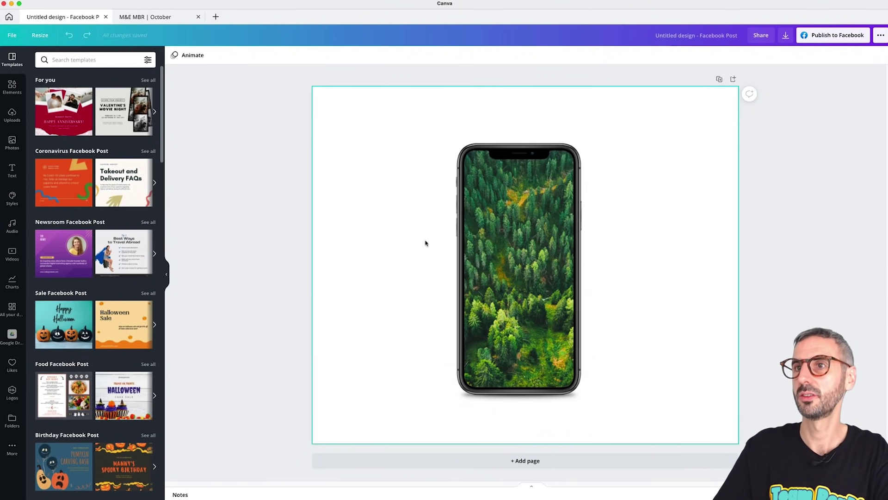
click(215, 17)
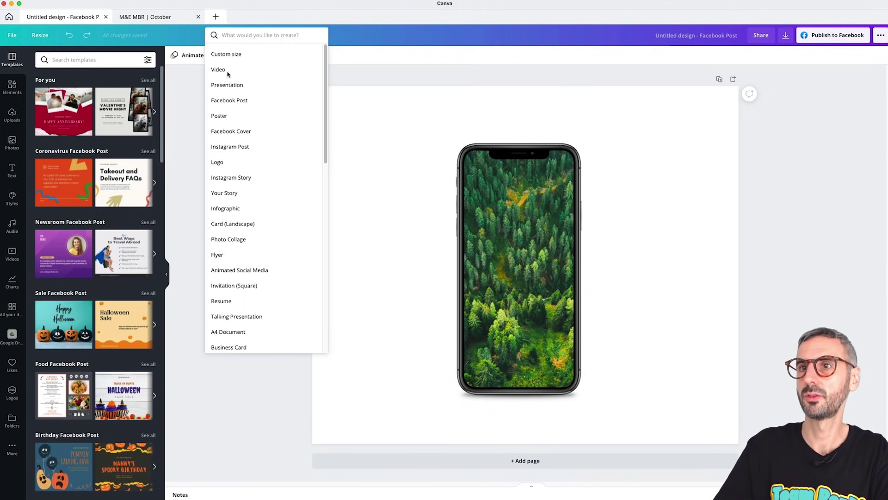
click(231, 147)
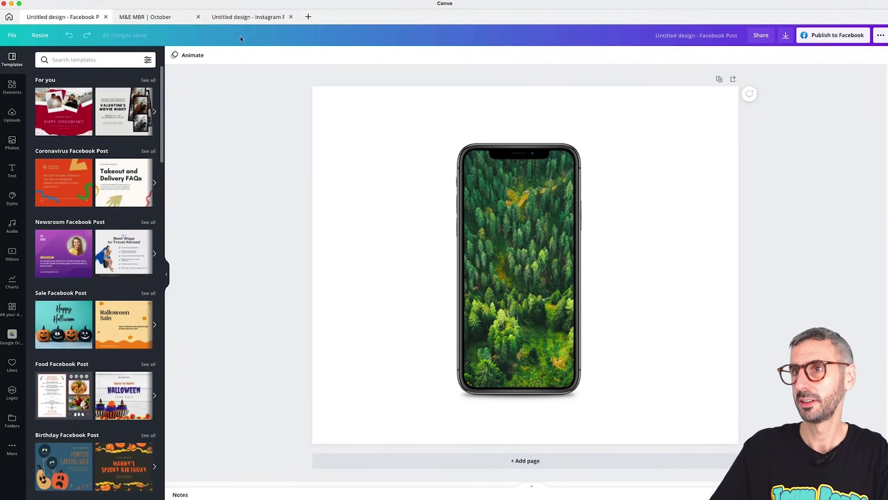
Cycle through the M&E MBR, Instagram Post and Facebook Post tabs, ending on the Facebook Post.
click(149, 17)
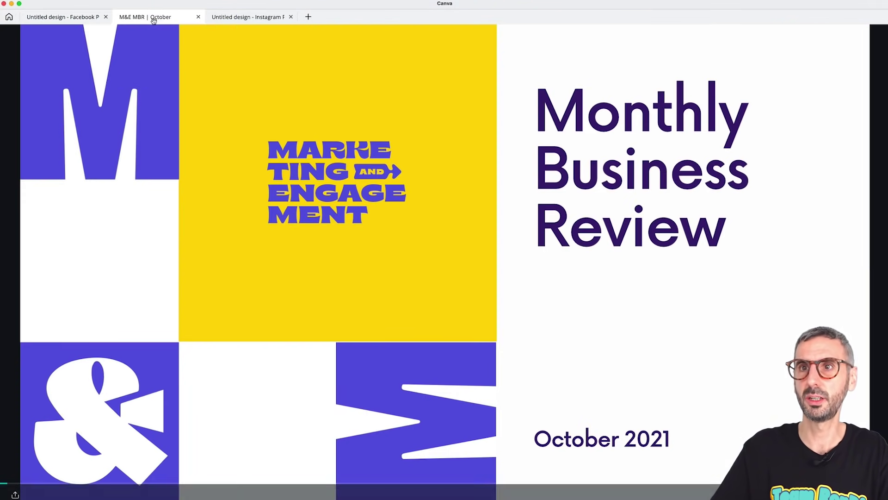
click(241, 22)
click(67, 19)
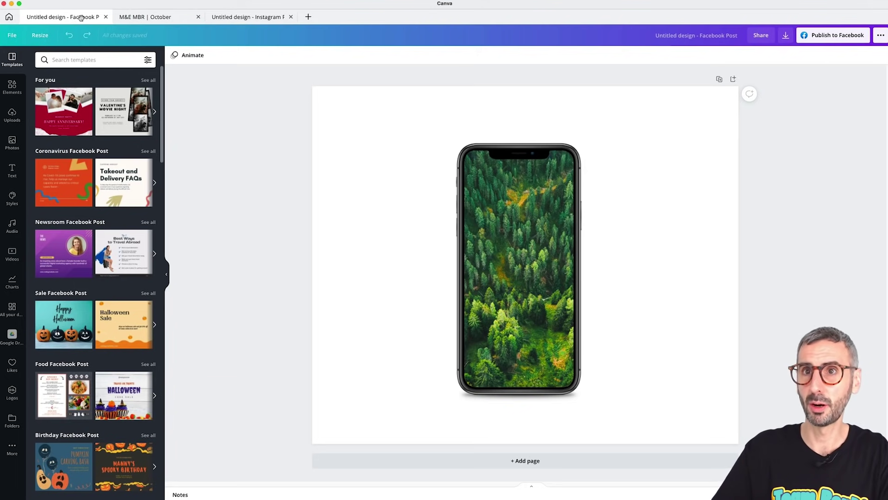
click(152, 18)
click(257, 18)
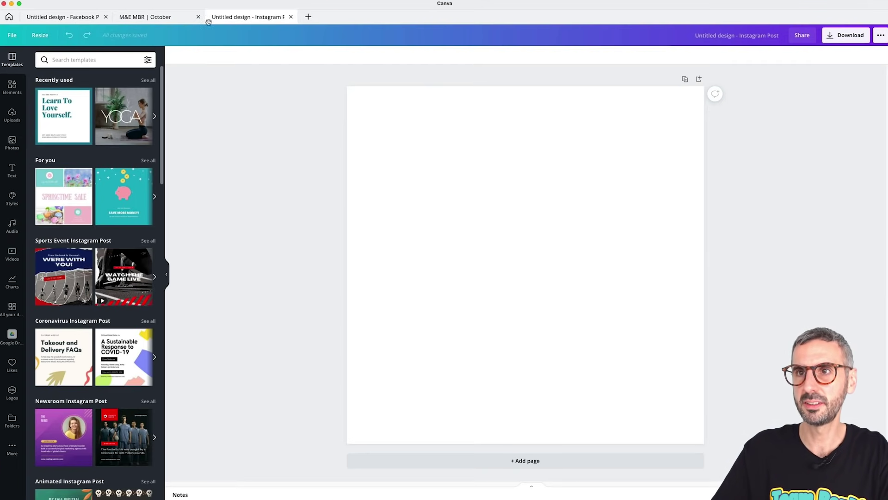
click(164, 17)
click(76, 18)
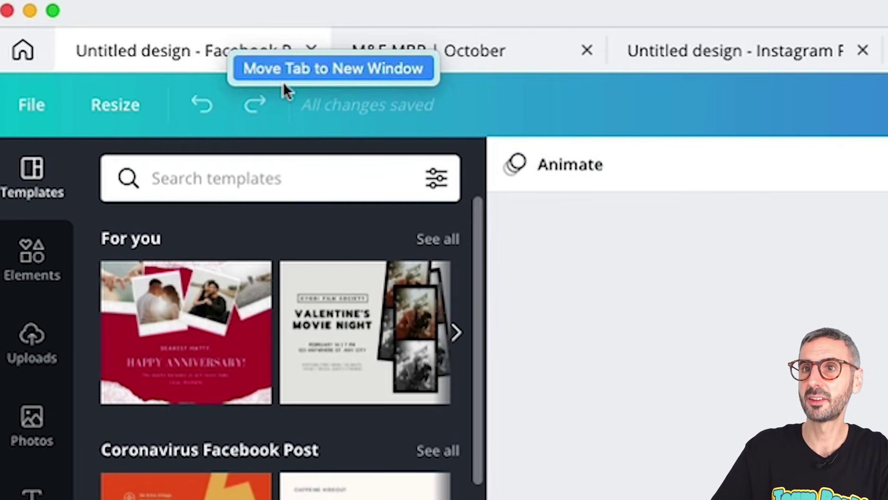
Move the Facebook Post tab to a new window, then close the Instagram Post tab.
click(322, 77)
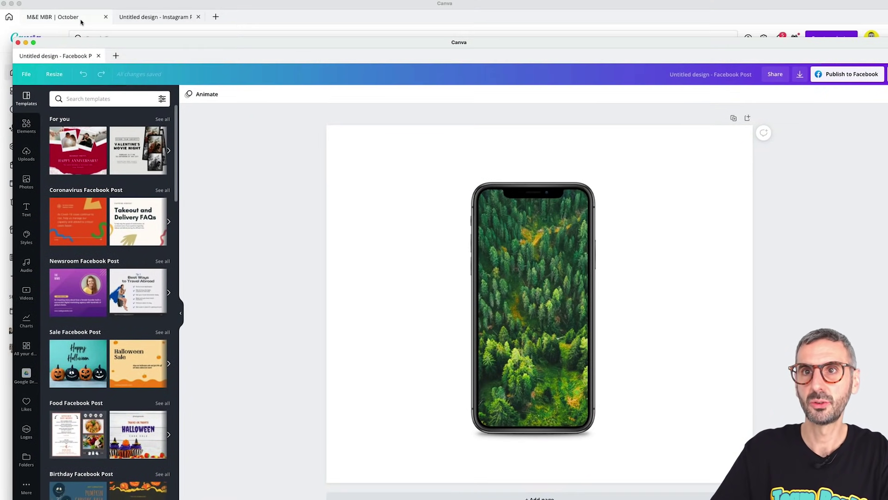
click(80, 21)
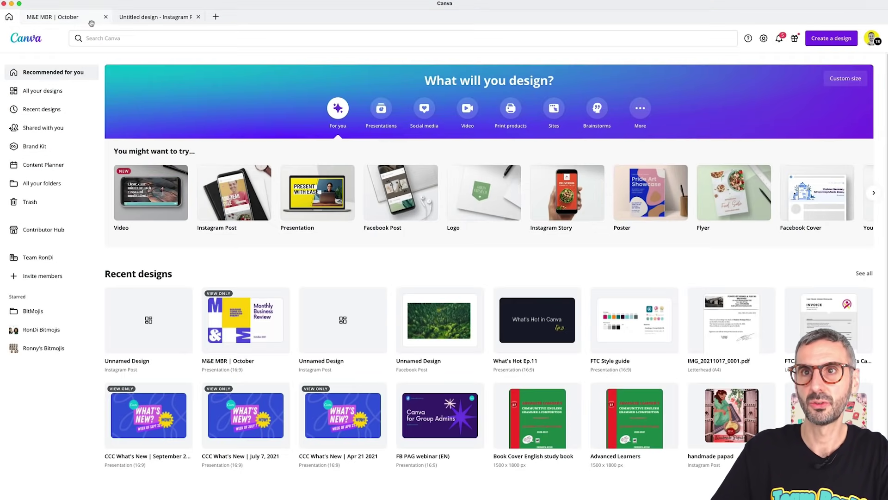
click(156, 20)
click(84, 18)
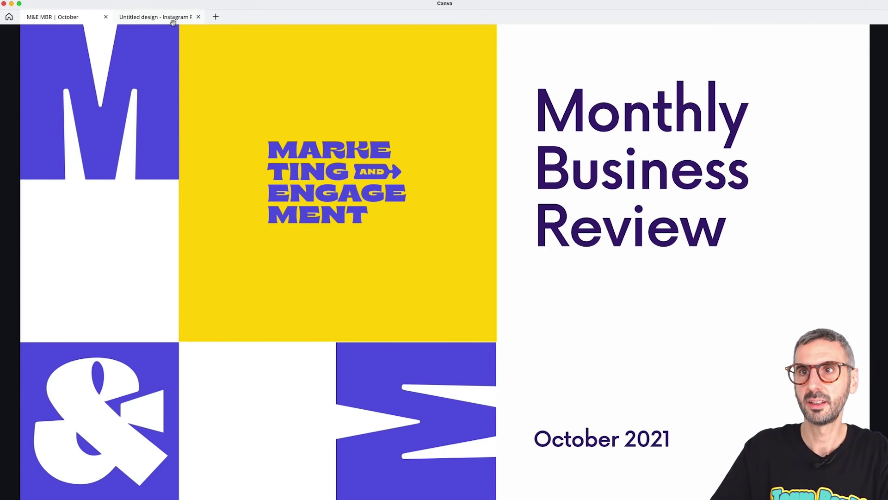
click(198, 16)
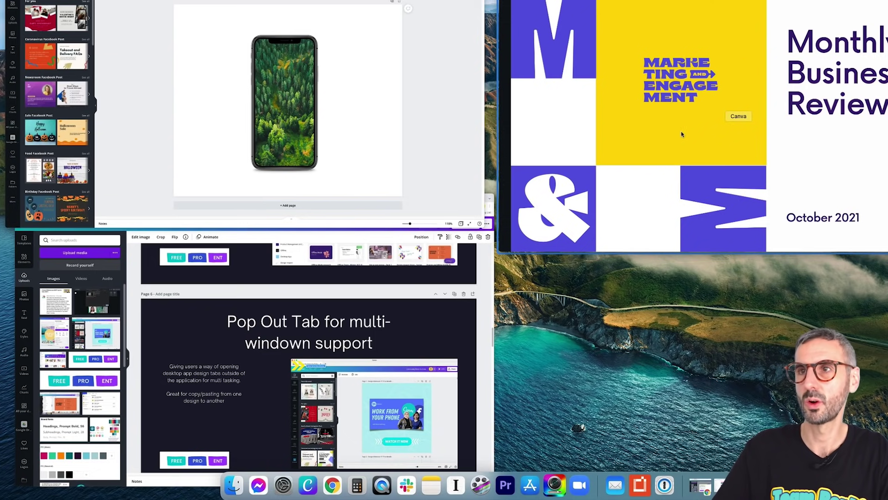
Tile the Facebook Post window left and the main window right, showing the blank Instagram design with templates hidden.
click(359, 90)
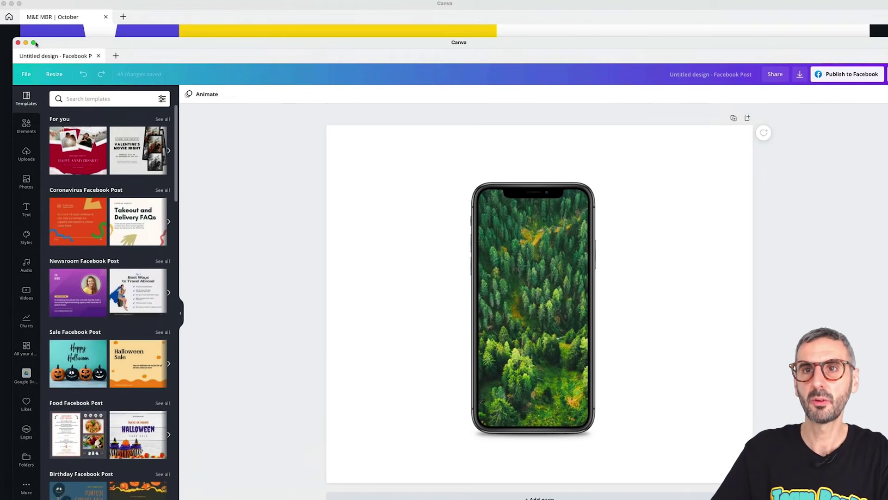
mouse_move(33, 45)
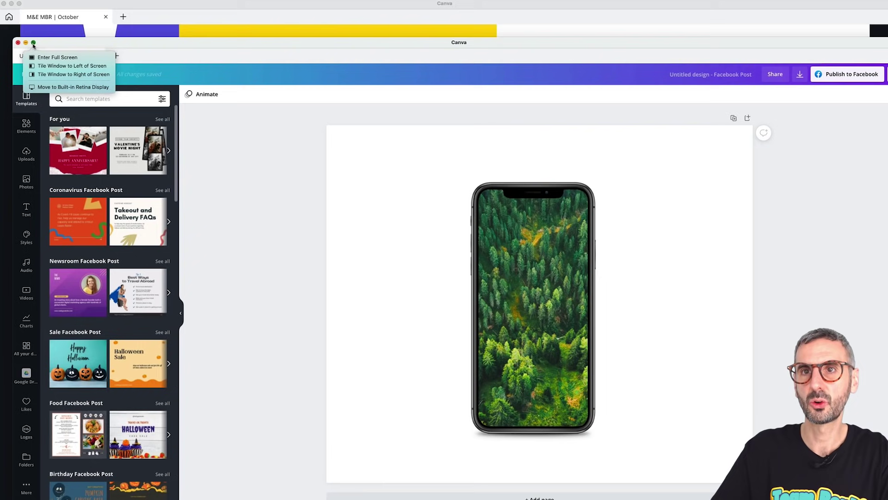
click(46, 65)
click(638, 377)
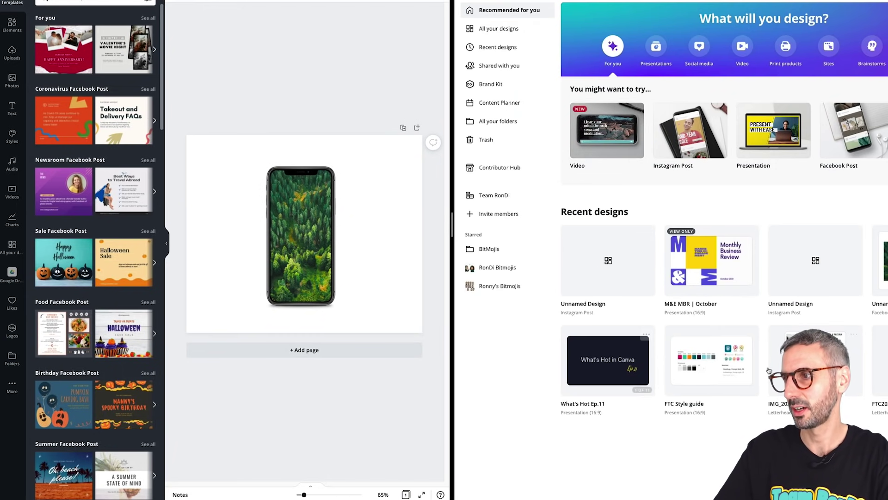
click(794, 268)
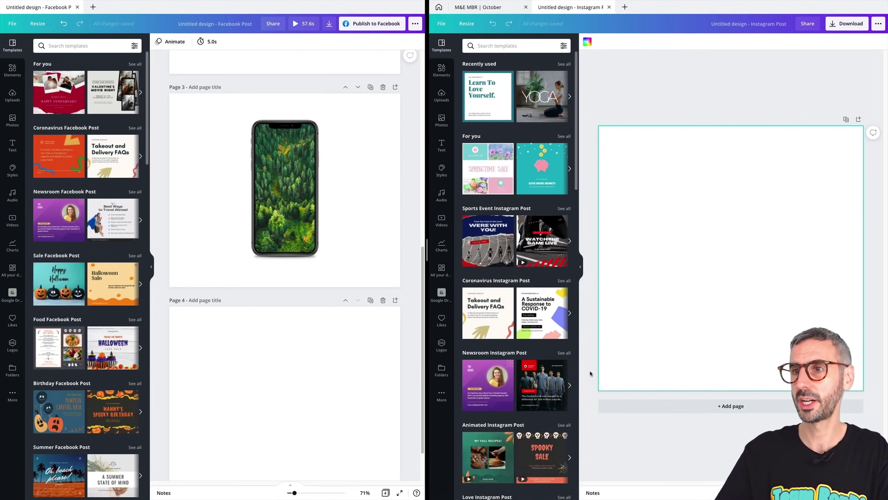
click(581, 267)
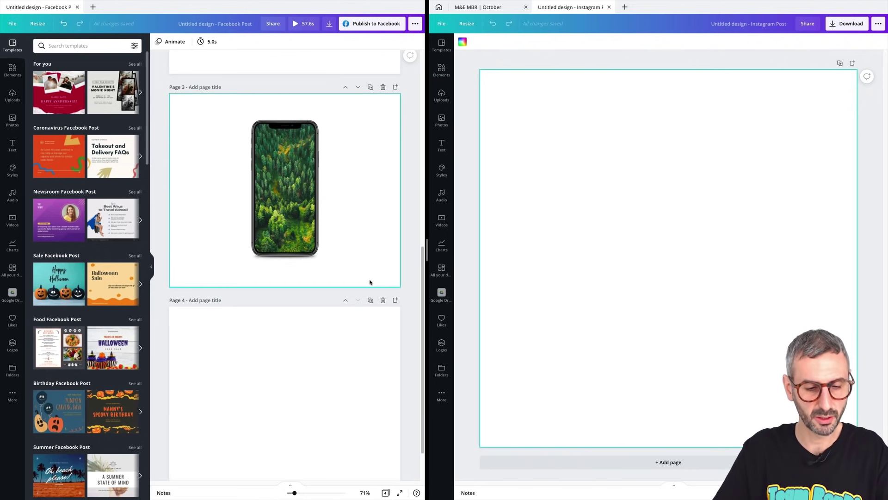
Paste the phone mockup into the Instagram design, apply the Newsroom template to page 3, and add page 2.
click(315, 224)
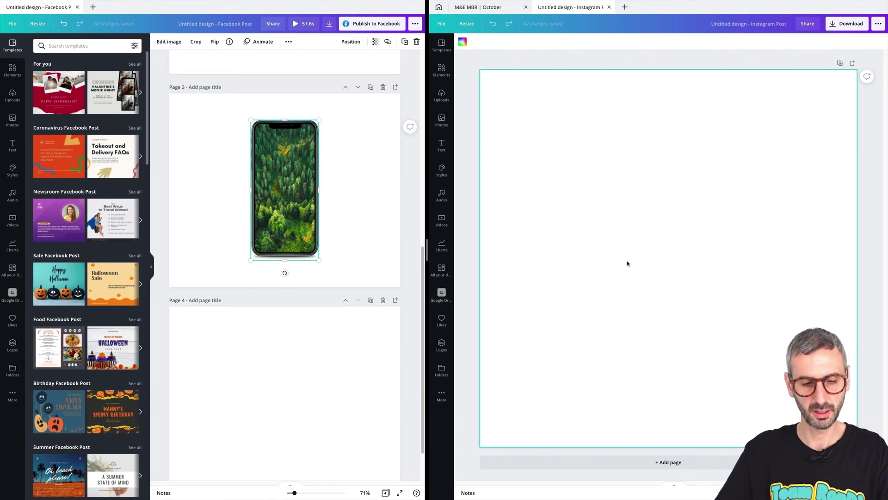
key(ctrl+v)
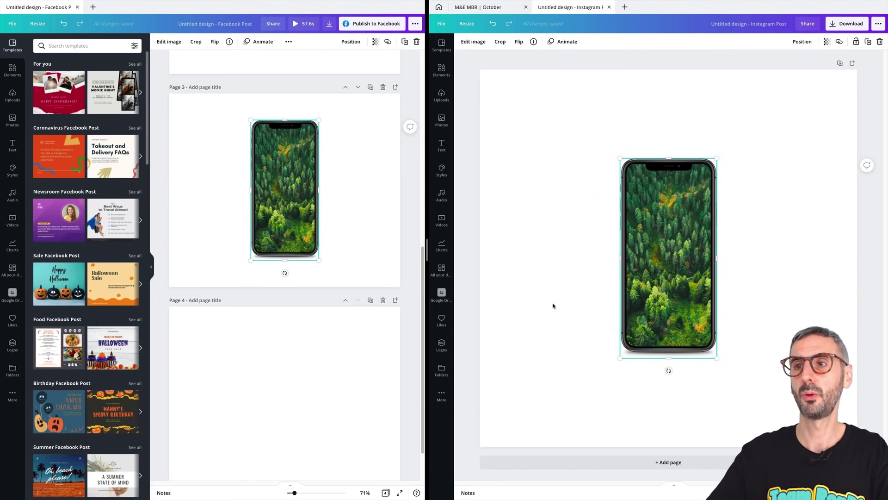
scroll(347, 354, down, 2)
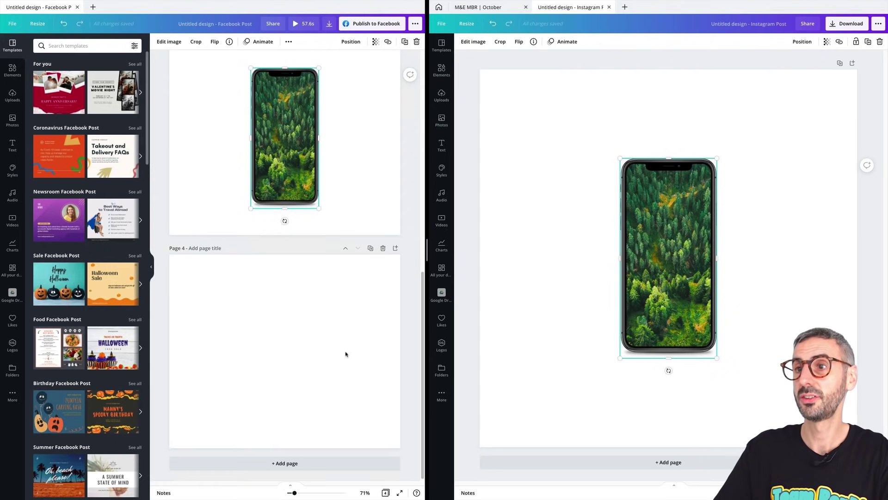
scroll(97, 310, down, 1)
scroll(96, 310, down, 2)
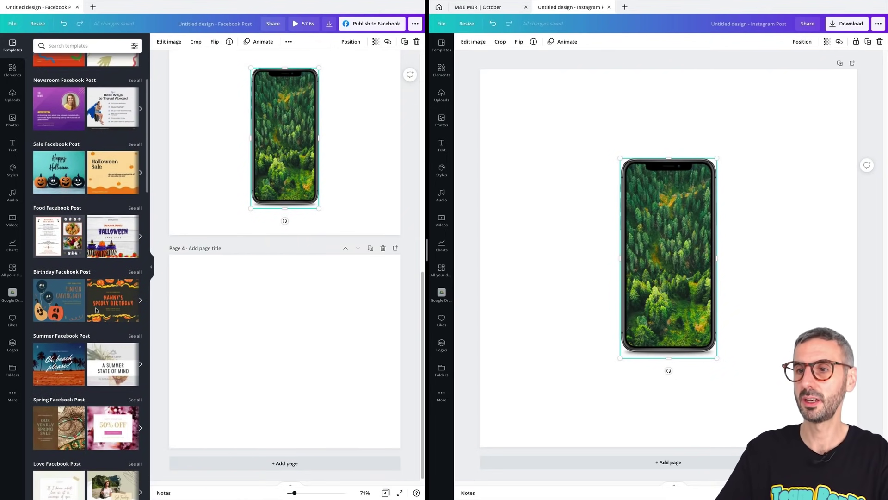
click(79, 93)
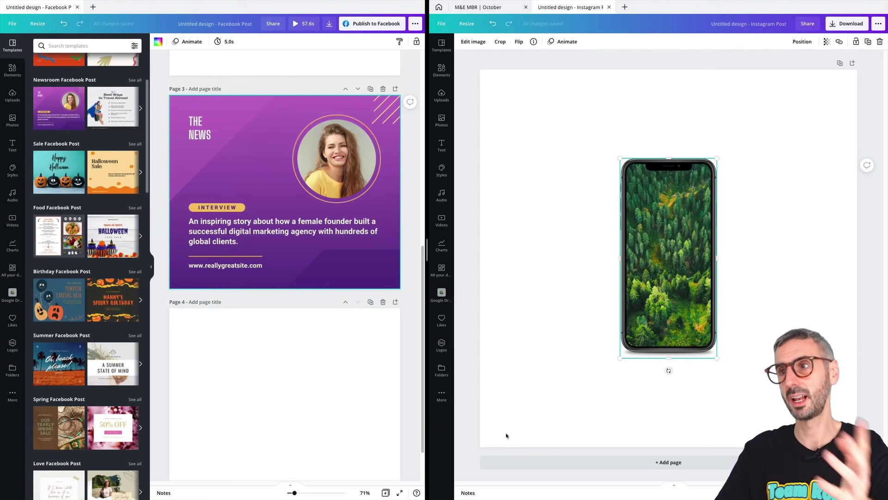
click(668, 464)
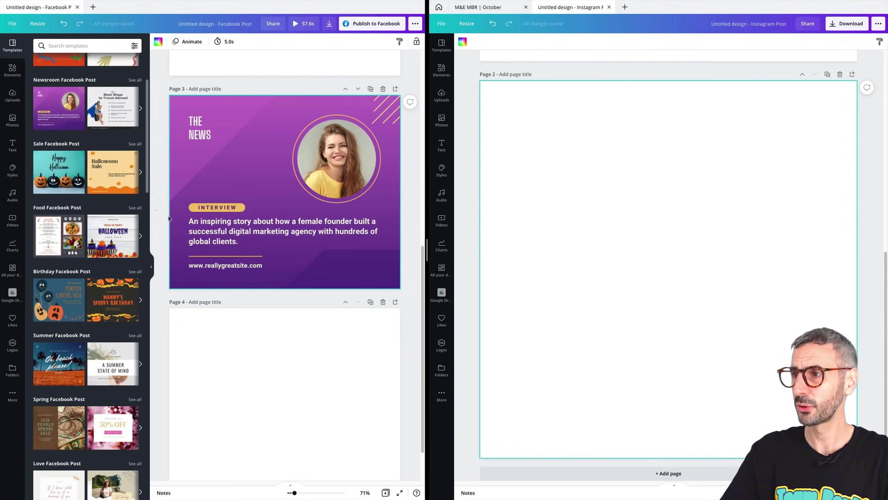
Drag-select the lower text block of the Newsroom template on page 3.
drag(155, 209, 258, 274)
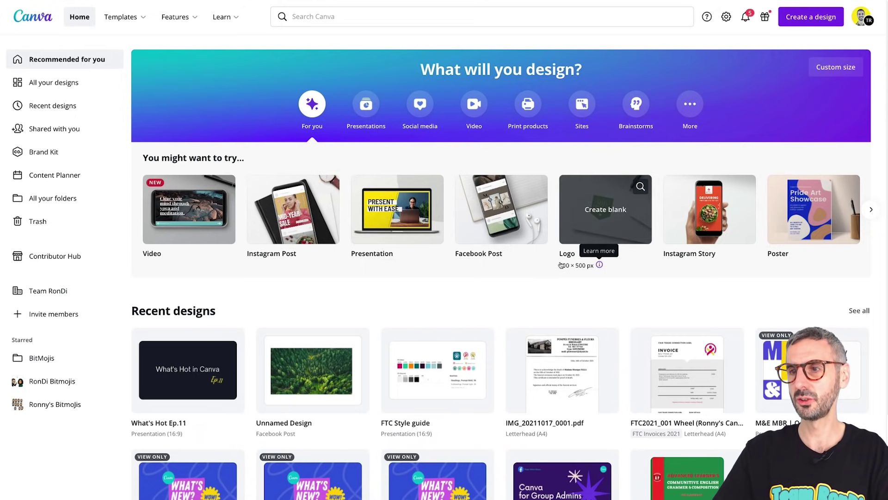
Open the Facebook Post design from Recent designs and delete its phone mockup.
scroll(561, 264, down, 1)
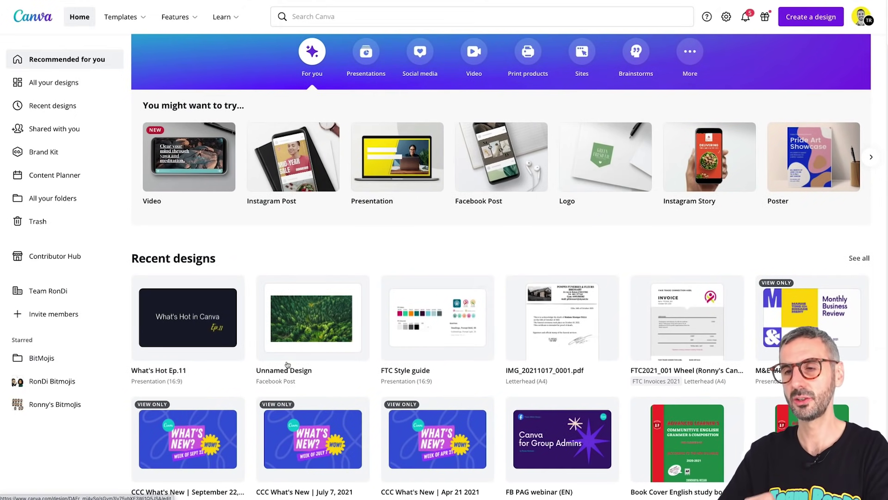
click(306, 332)
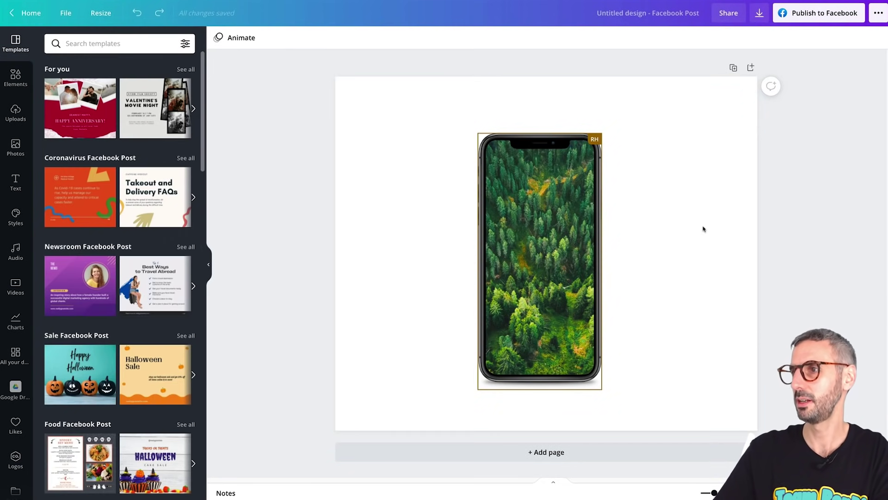
drag(416, 164, 579, 293)
key(Delete)
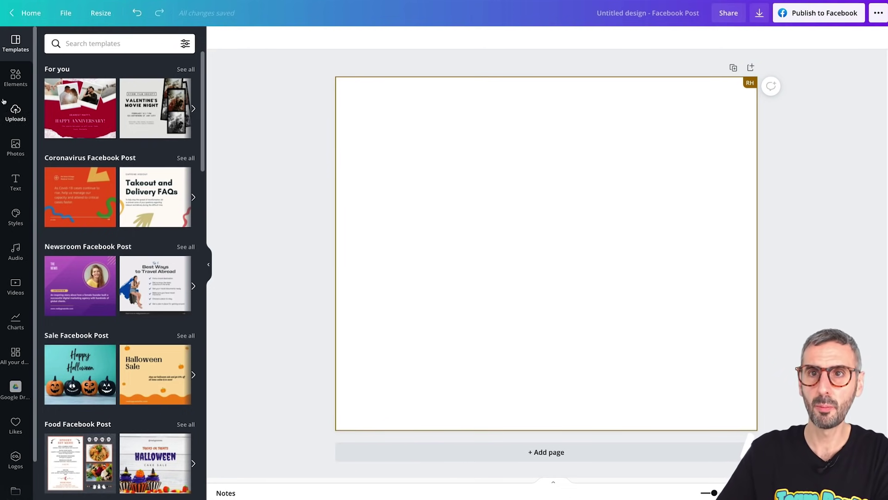
Show the Uploads library beside the blank Facebook Post page.
click(21, 120)
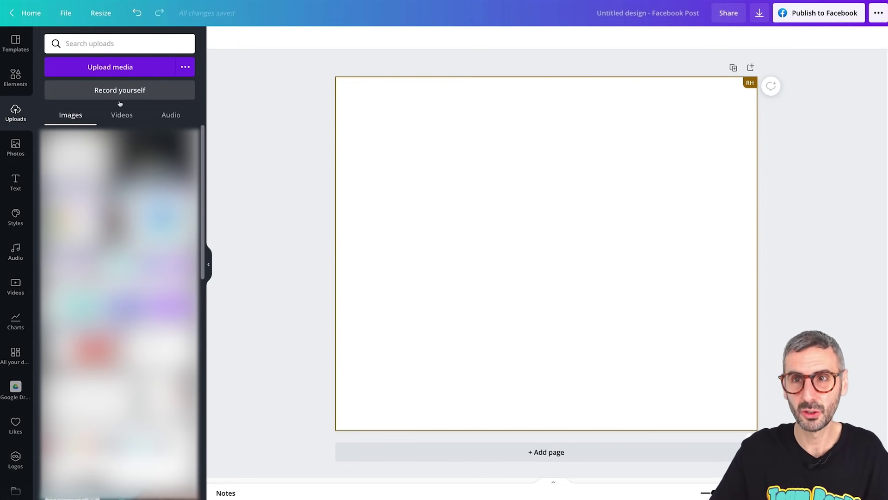
Open the Record yourself studio, review microphone and camera, and pick the Screen share layout.
click(130, 96)
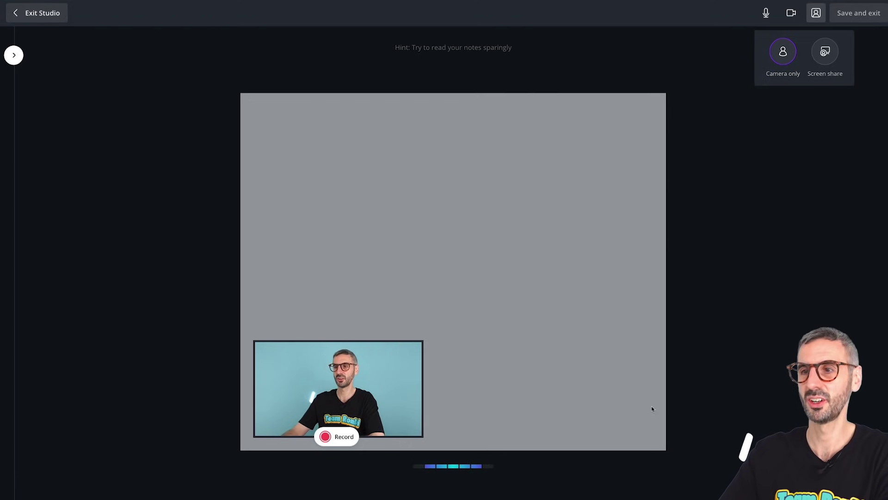
click(758, 18)
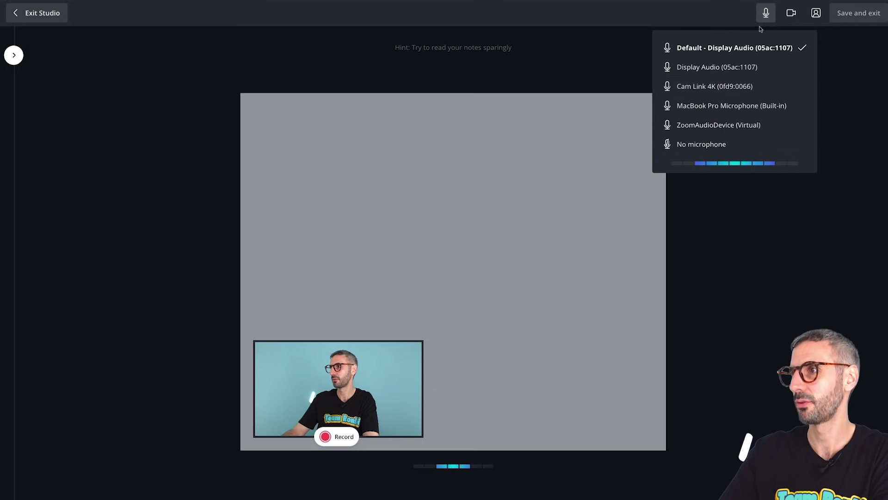
click(790, 15)
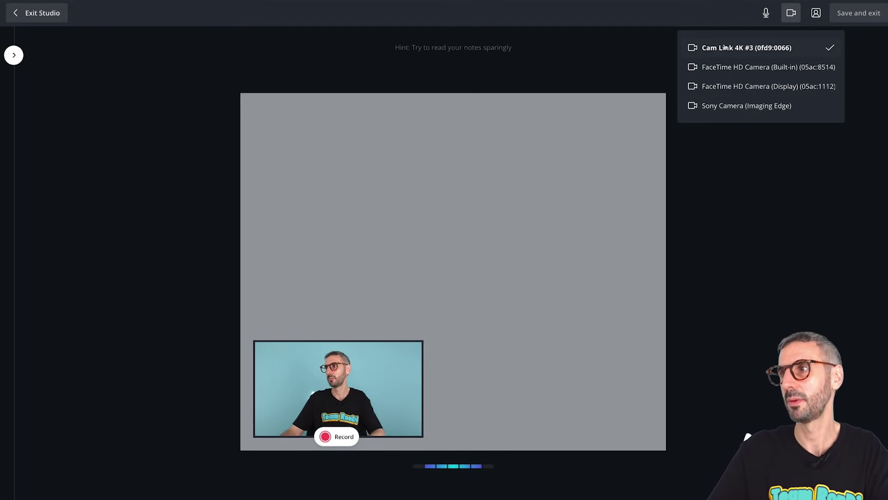
click(816, 12)
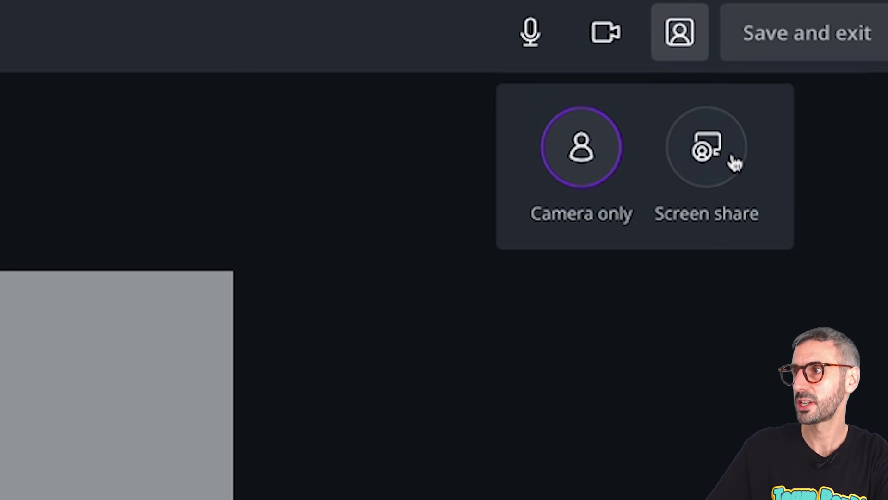
click(704, 163)
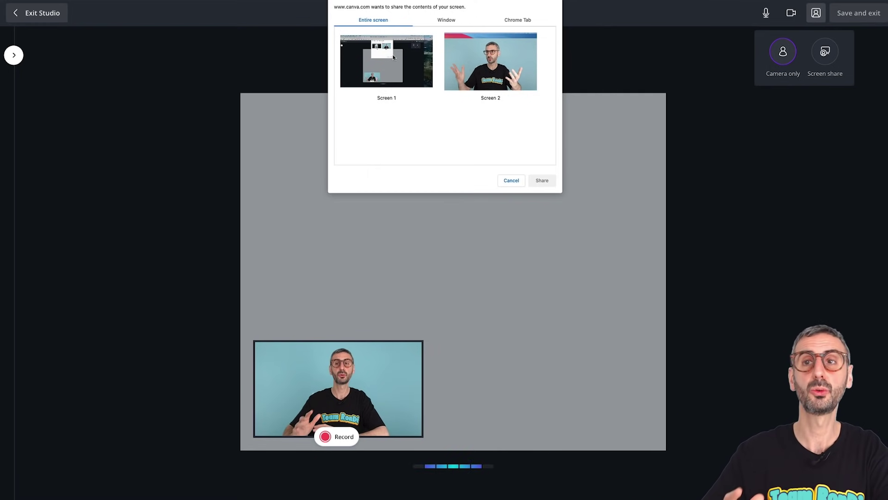
Share Entire screen 'Screen 1' into the recording studio.
click(446, 20)
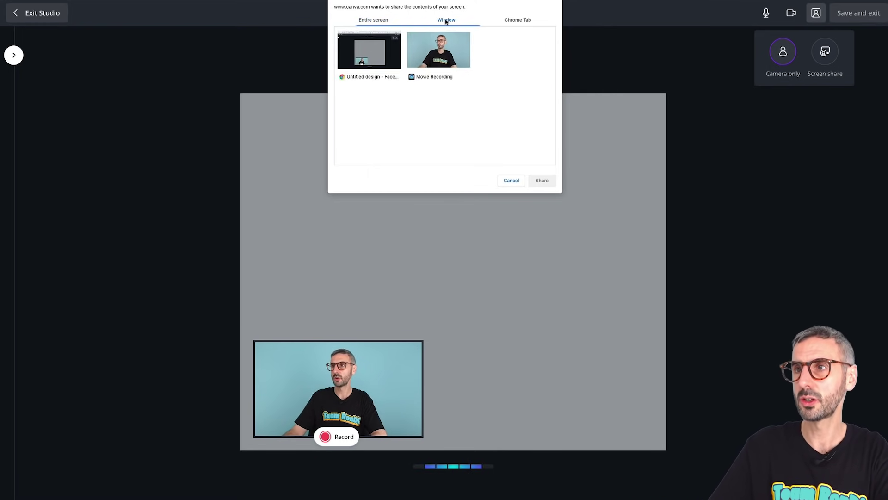
click(522, 20)
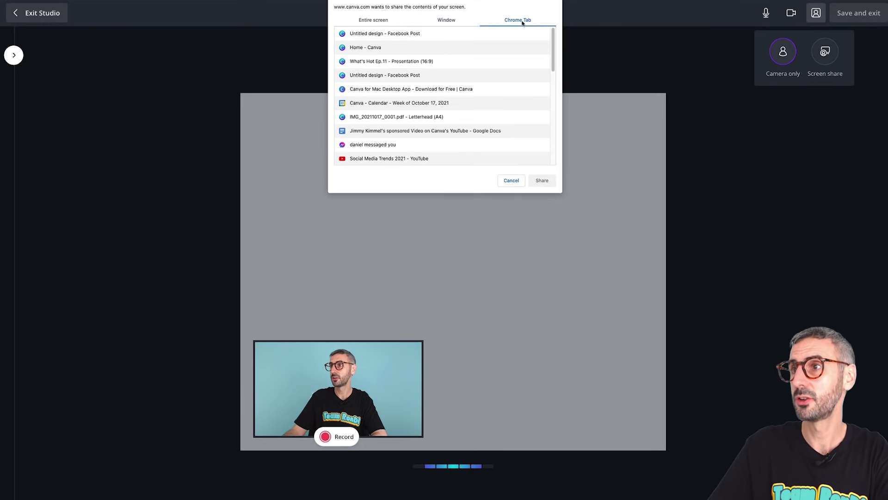
click(370, 21)
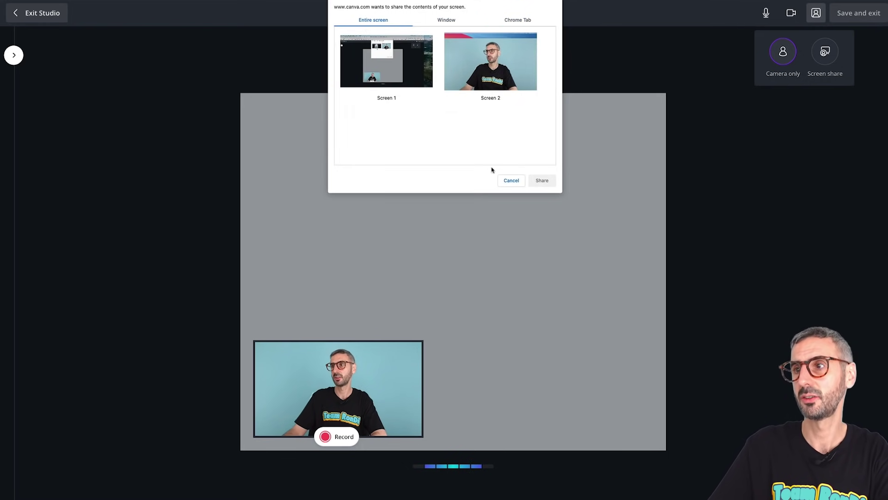
click(412, 86)
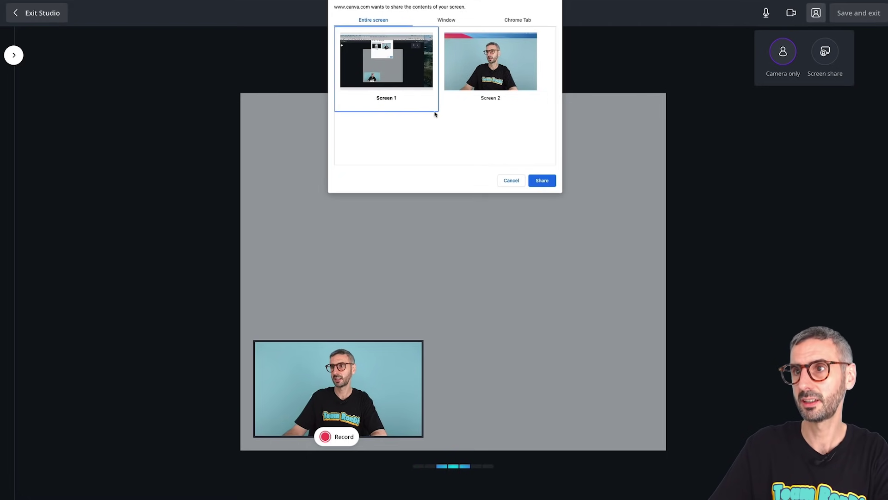
click(547, 182)
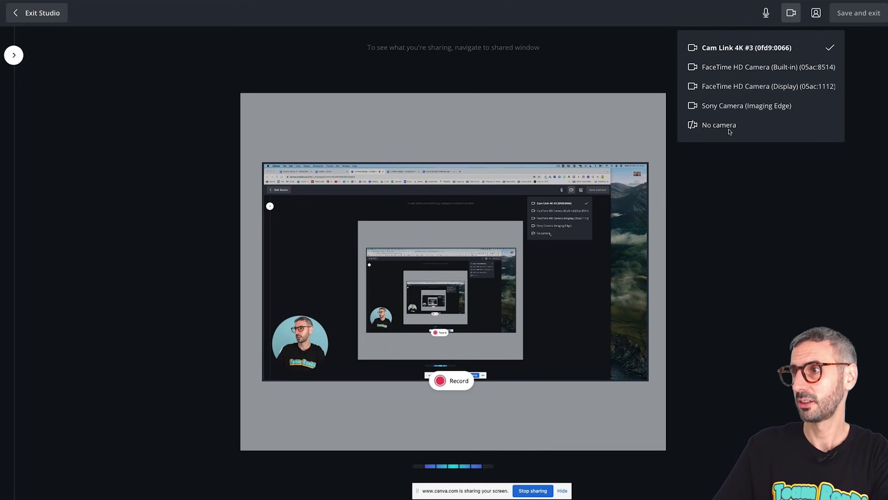
Set the camera to No camera and start recording the shared screen.
click(714, 127)
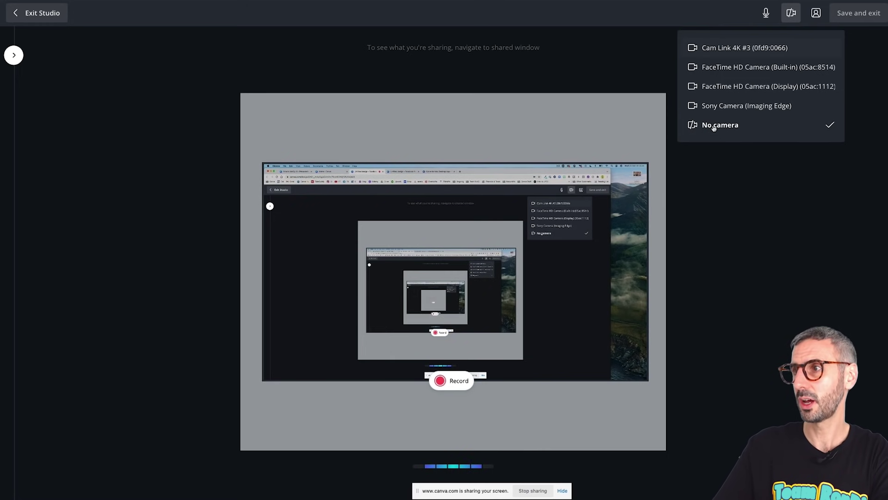
click(447, 383)
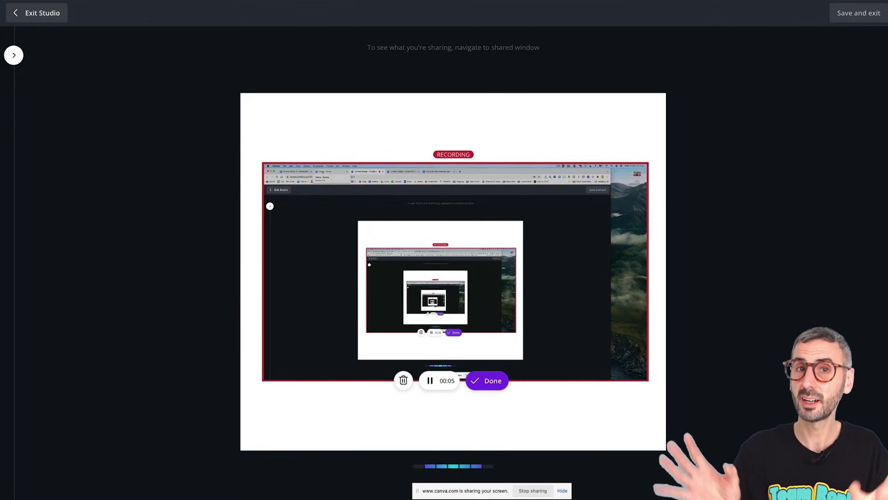
Open the FTC Style guide design from Canva Home and add a blank page 2.
key(ctrl+shift+Tab)
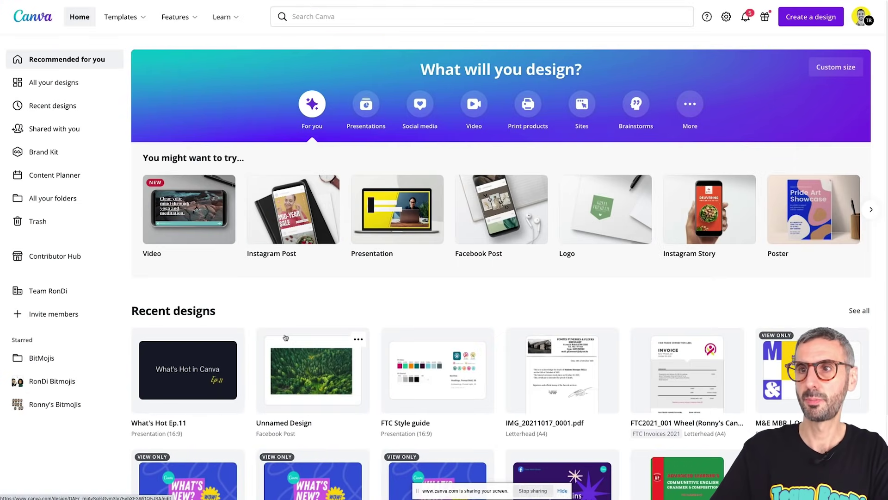
scroll(429, 331, down, 2)
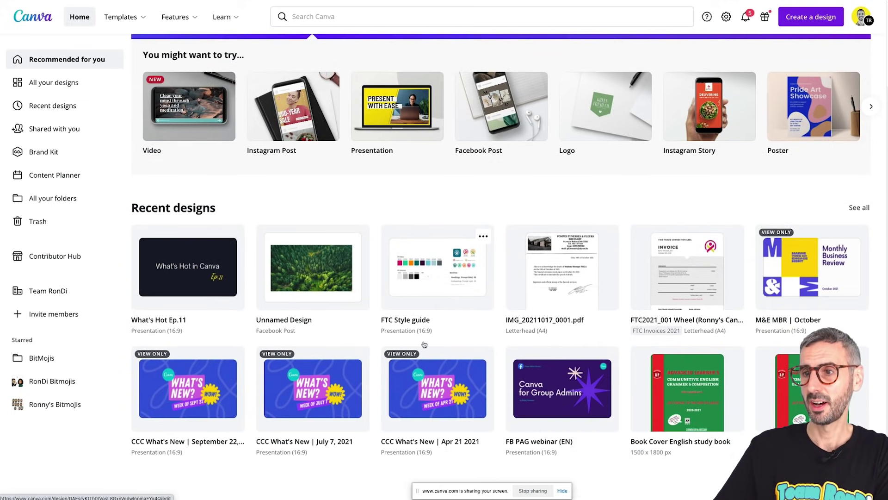
scroll(425, 314, up, 2)
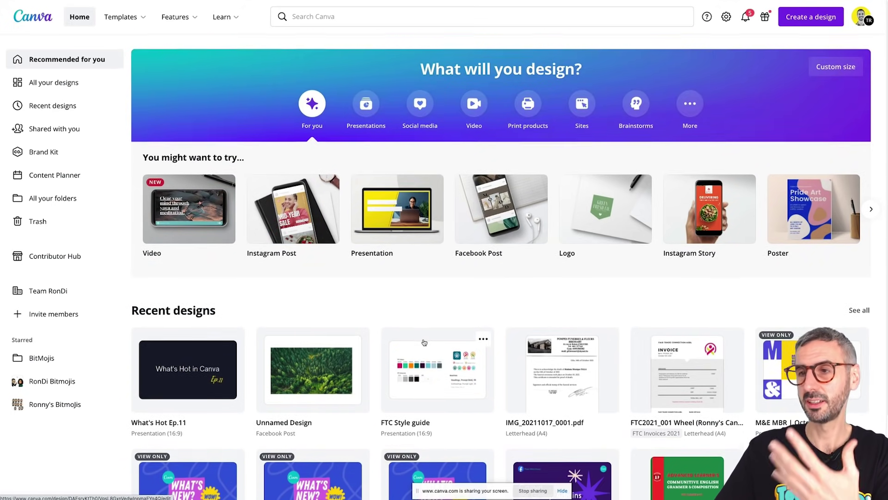
scroll(424, 343, down, 2)
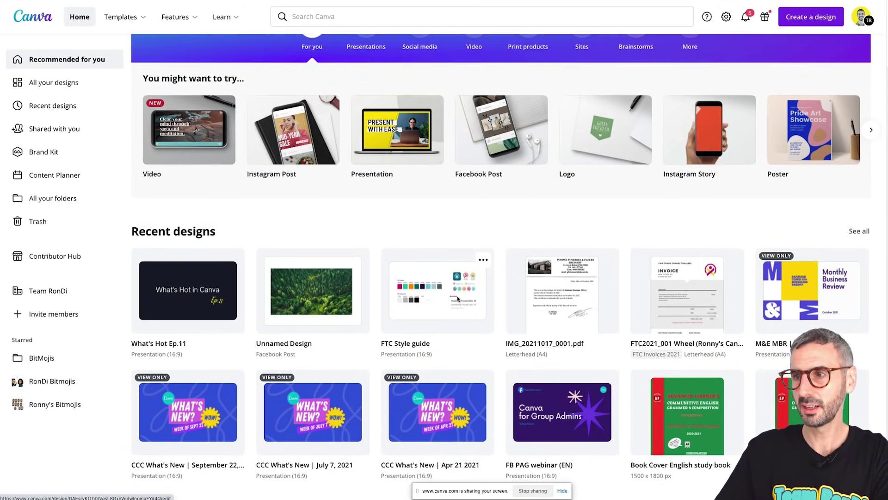
click(419, 330)
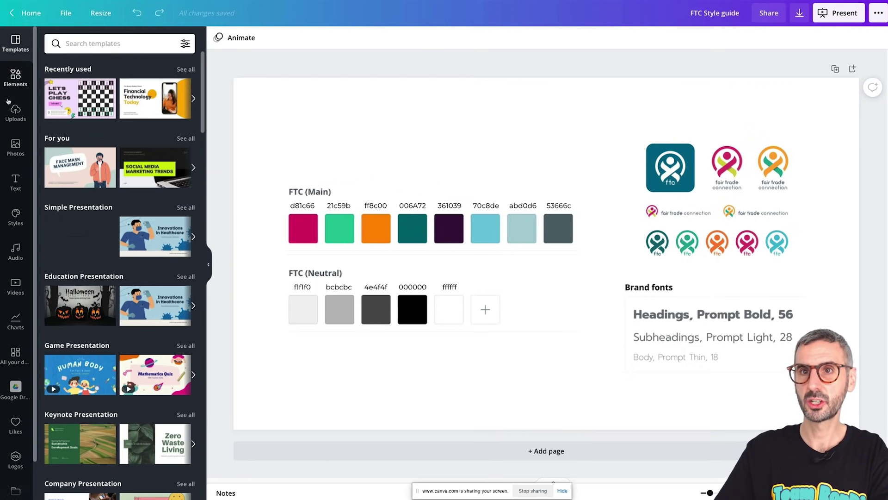
click(521, 456)
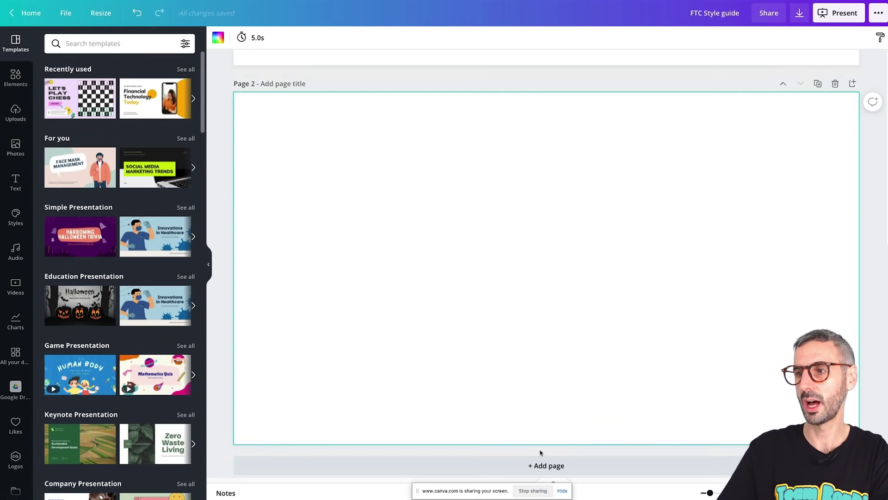
click(16, 77)
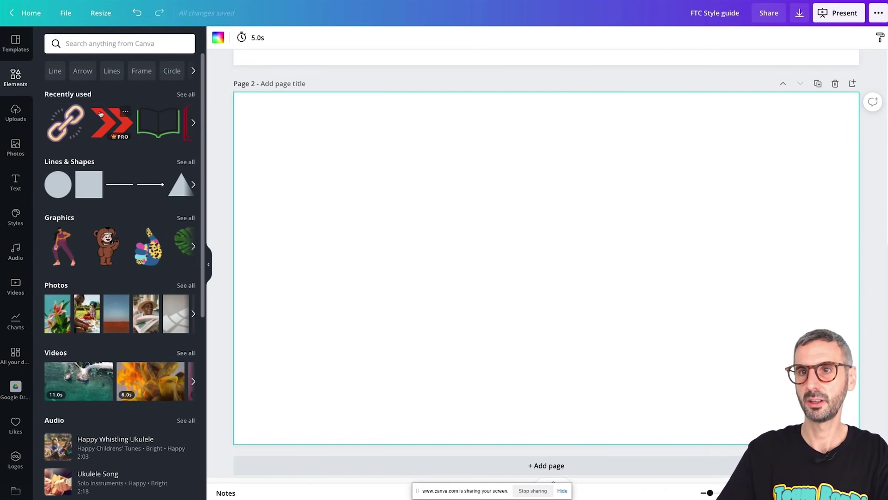
Place a smaller red chevron on Page 2 with large 'text goes here' text beside it.
click(110, 123)
drag(650, 198, 427, 252)
text(text)
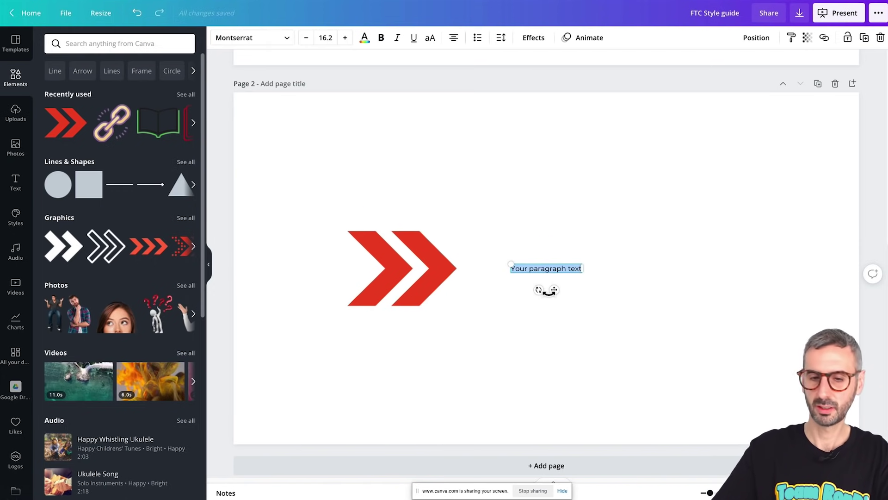
text(ext goes here)
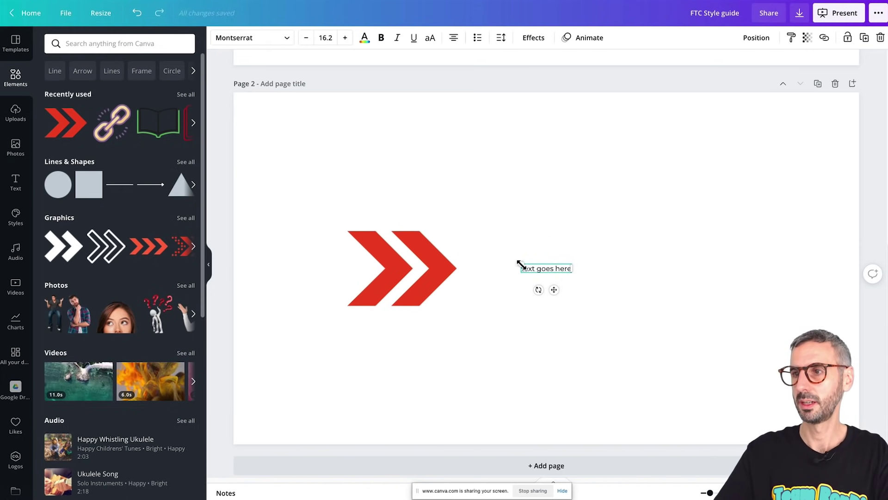
drag(519, 263, 413, 230)
click(571, 291)
drag(503, 243, 572, 265)
Pause, resume and finish the 1:48 recording, then save and exit the studio.
click(298, 368)
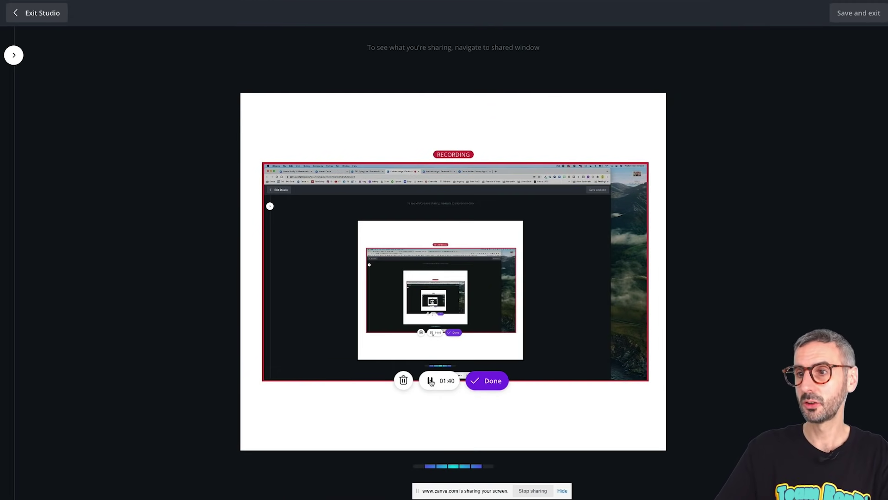
click(430, 381)
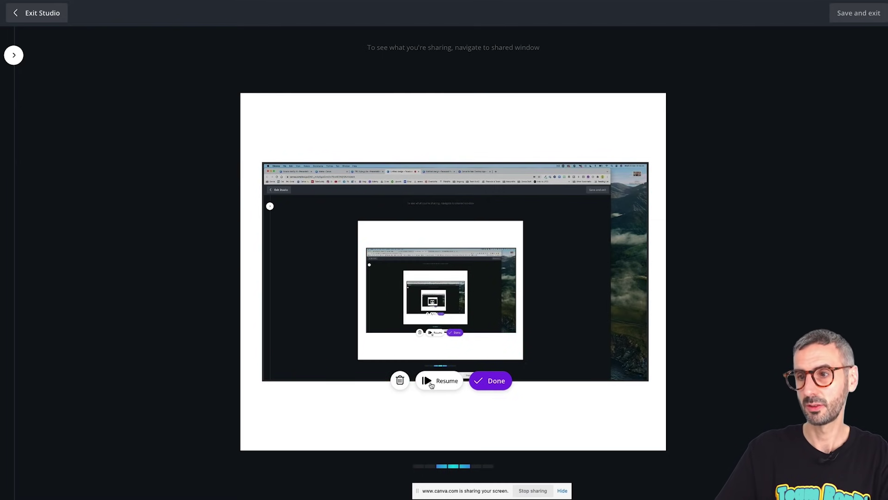
click(427, 381)
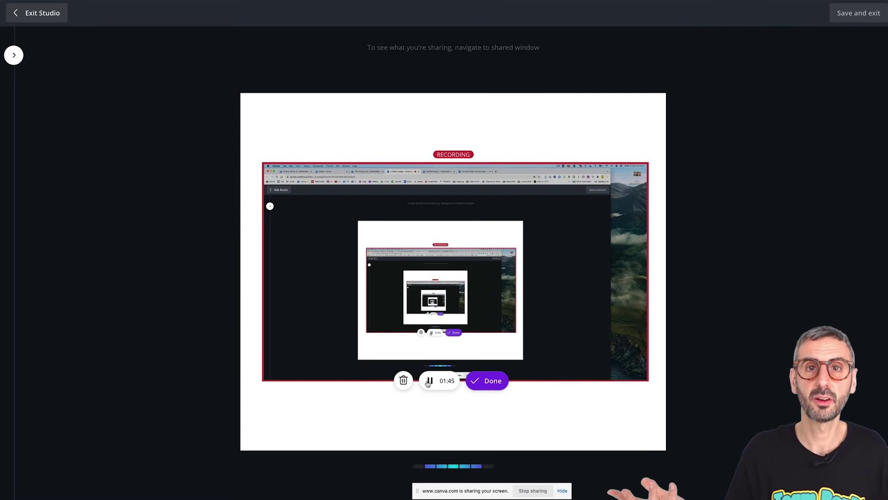
click(481, 382)
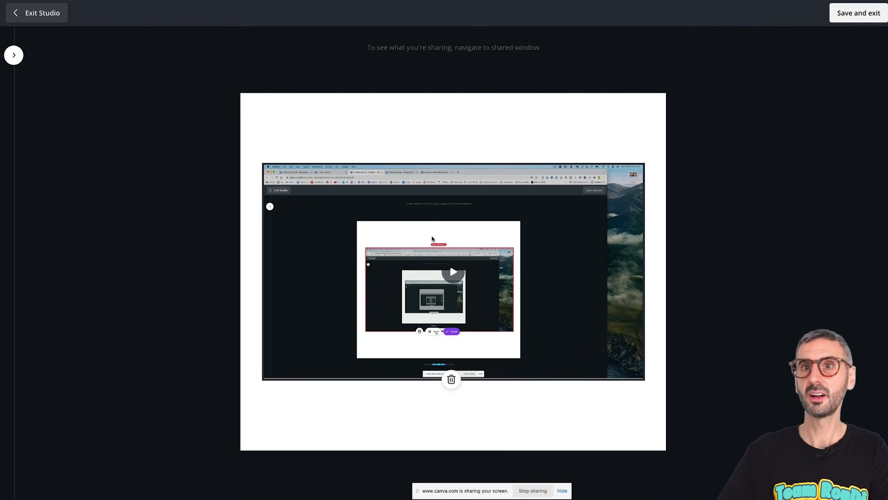
click(865, 21)
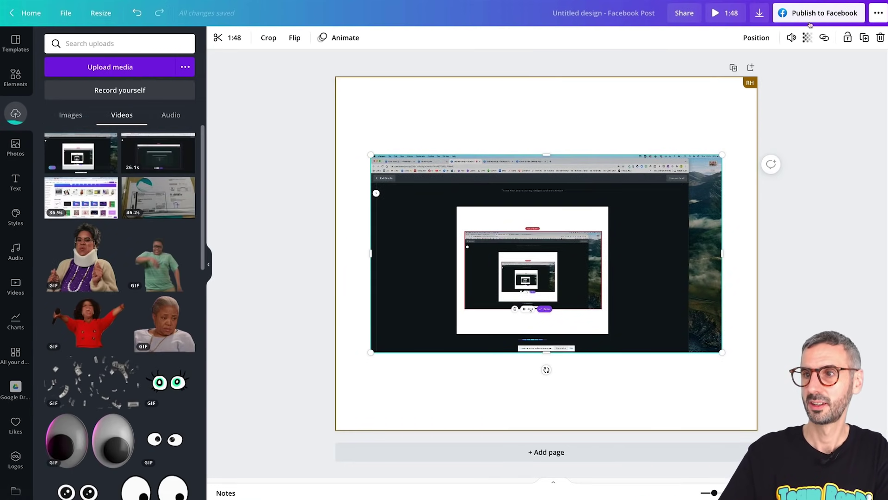
Stop the 1:48 clip's preview and show its trimming timeline.
click(545, 254)
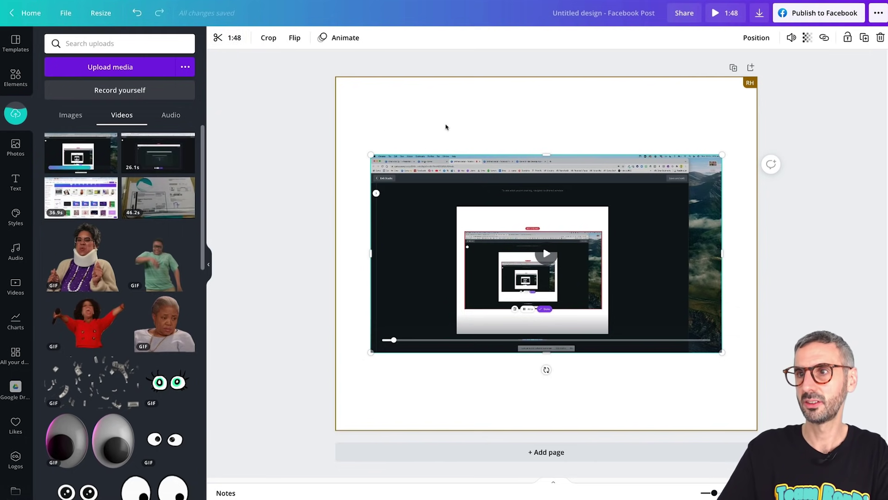
click(229, 37)
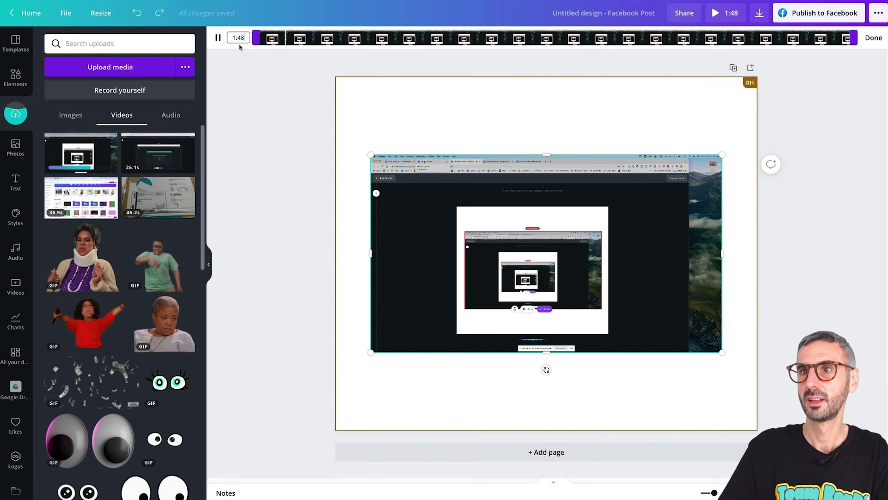
Trim the recording to run from 52.0s to 1:36.9, leaving a 42.6 s clip.
click(218, 37)
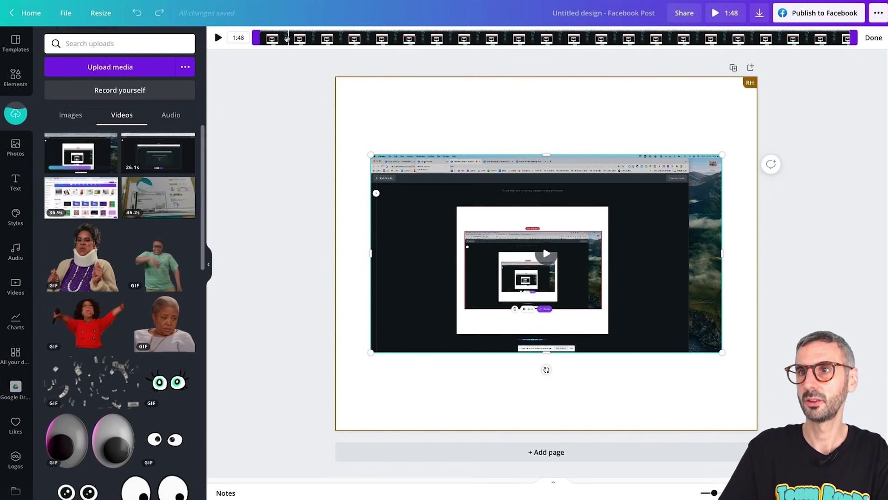
drag(288, 37, 543, 45)
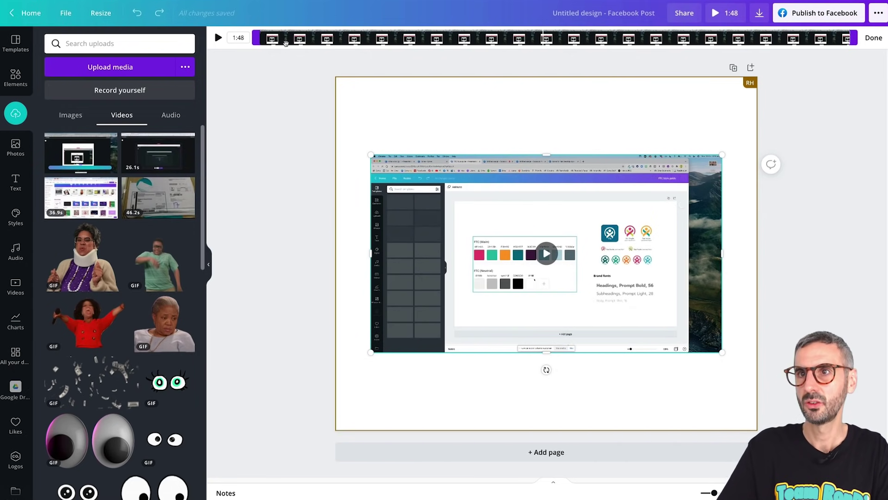
drag(265, 43, 541, 50)
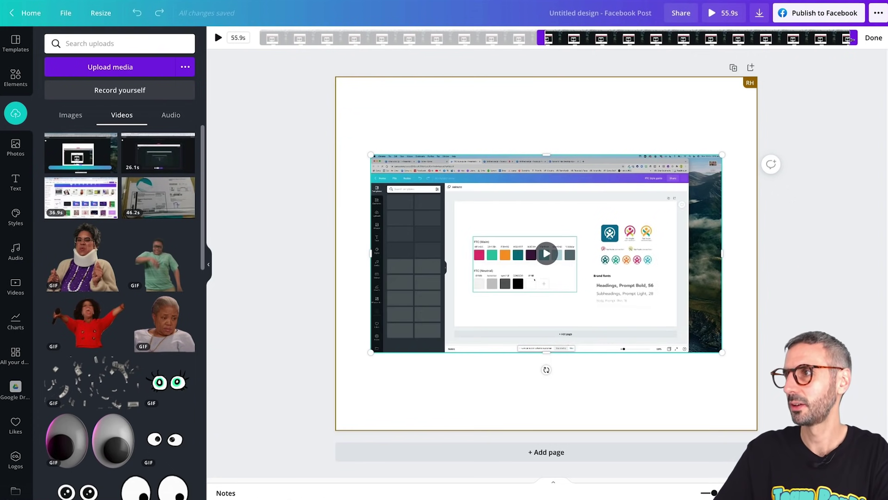
drag(856, 41, 782, 41)
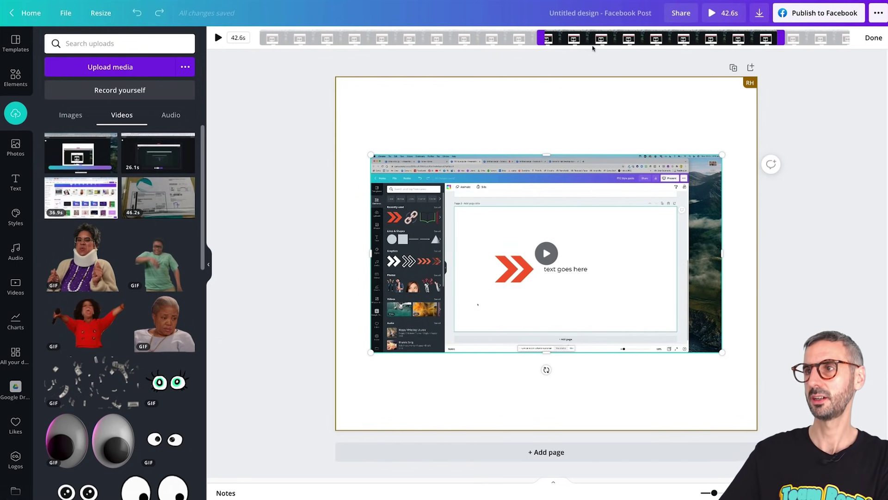
click(873, 38)
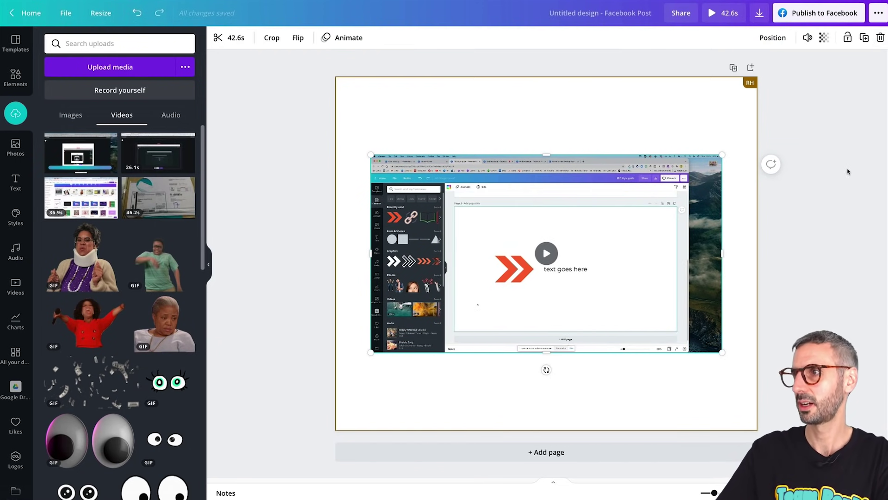
Crop the browser bar off the recording, enlarge it to about 827 × 465, and centre it.
drag(531, 226, 518, 219)
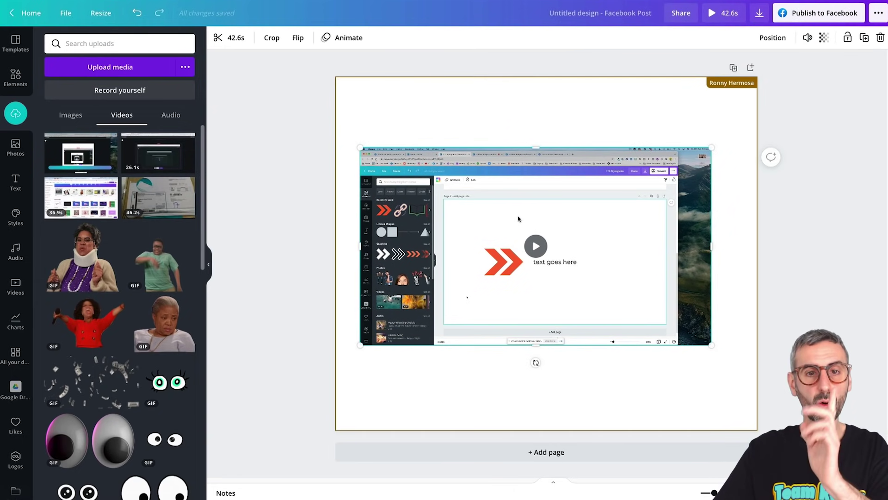
double_click(514, 173)
drag(712, 150, 681, 172)
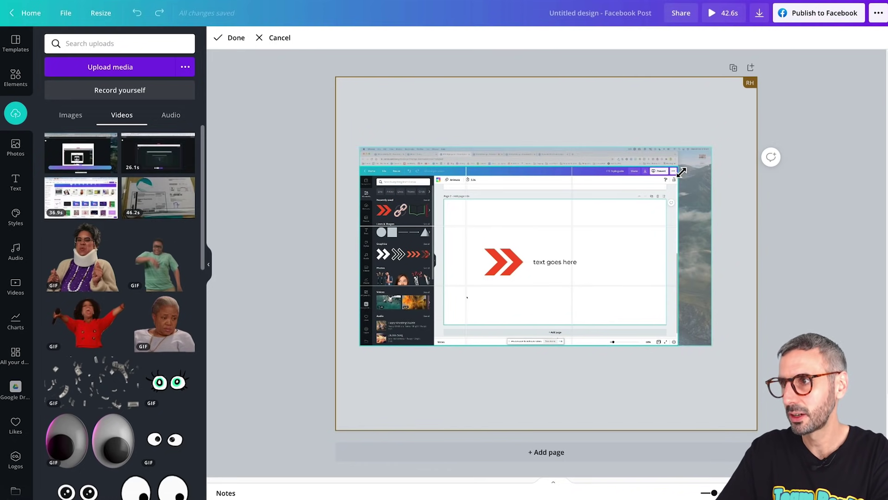
key(Return)
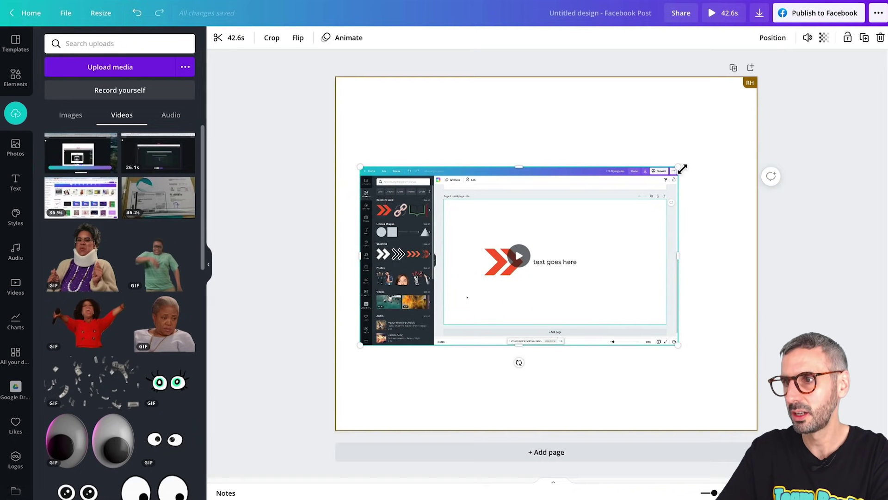
drag(678, 167, 731, 138)
drag(553, 185, 555, 196)
Set the Facebook post page background colour to light pink.
click(545, 115)
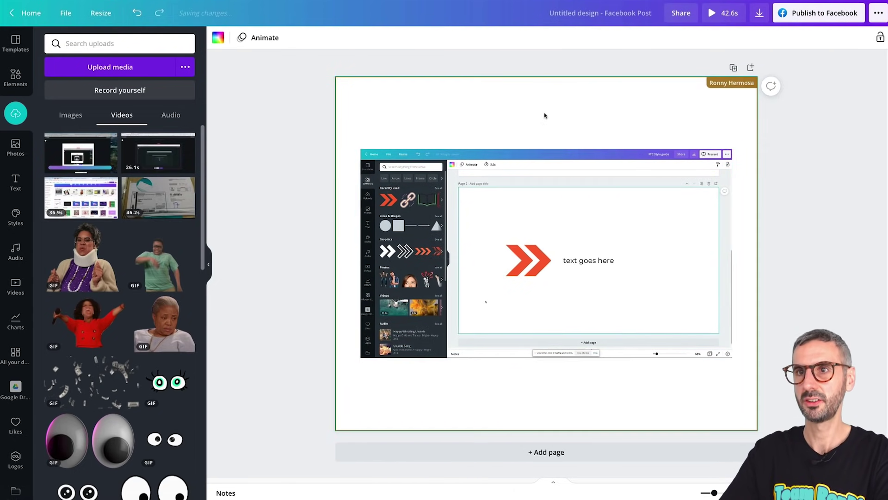
click(218, 38)
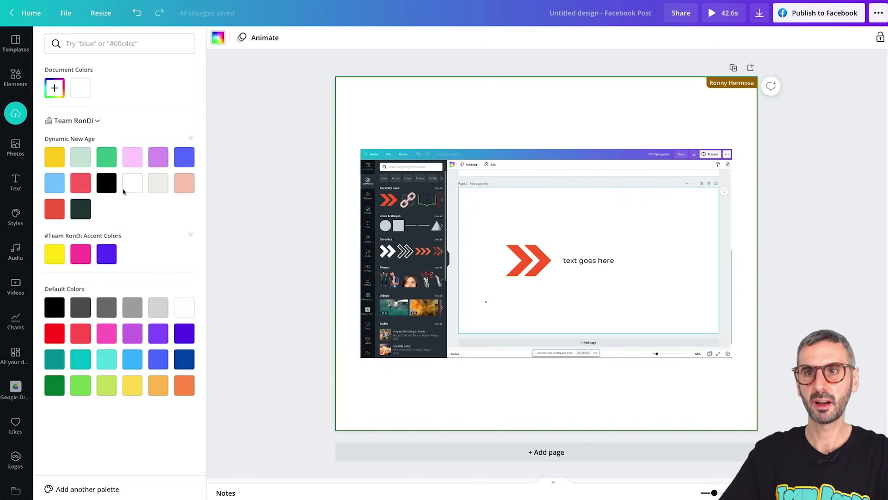
click(133, 158)
click(749, 370)
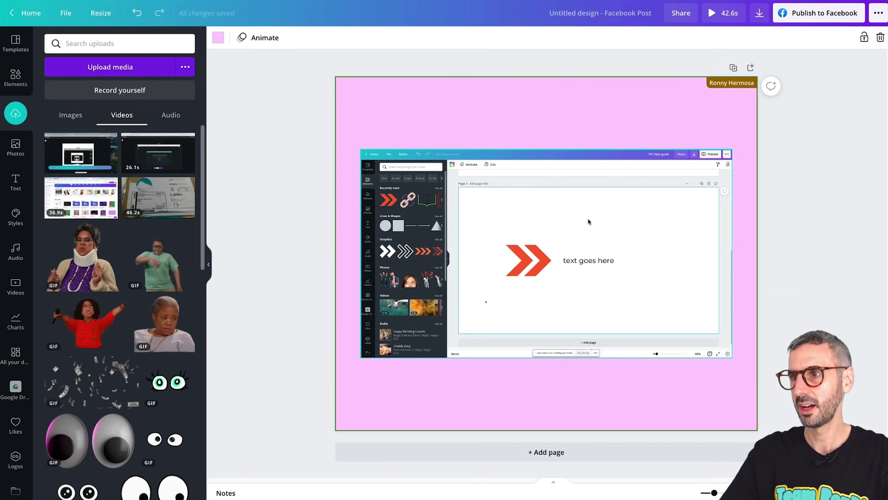
Play and pause the embedded recording, then browse the uploaded images and videos.
click(586, 242)
click(547, 253)
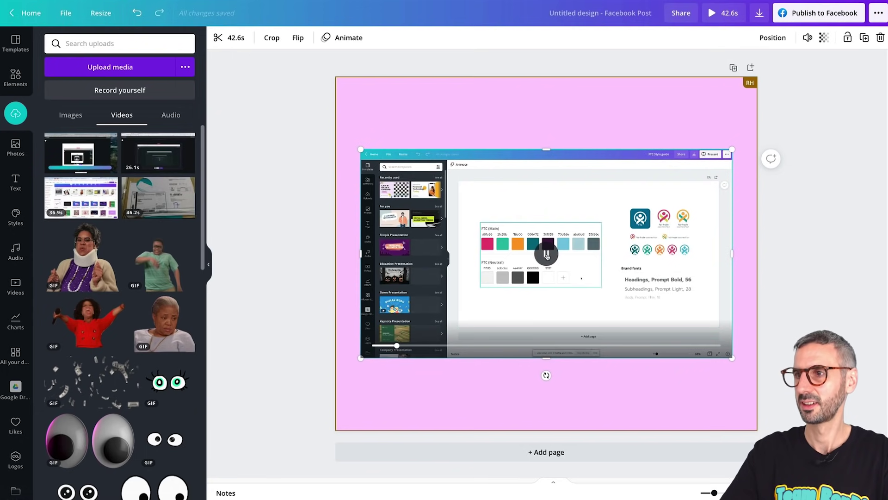
click(547, 253)
click(526, 136)
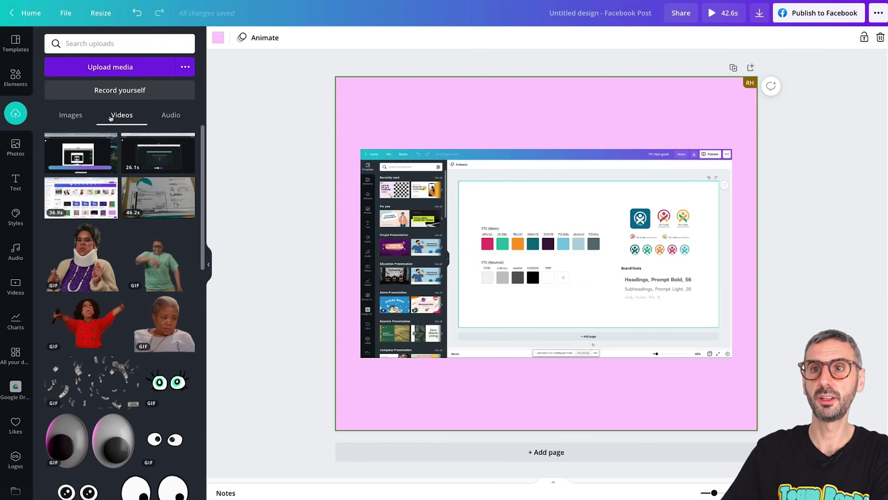
click(71, 115)
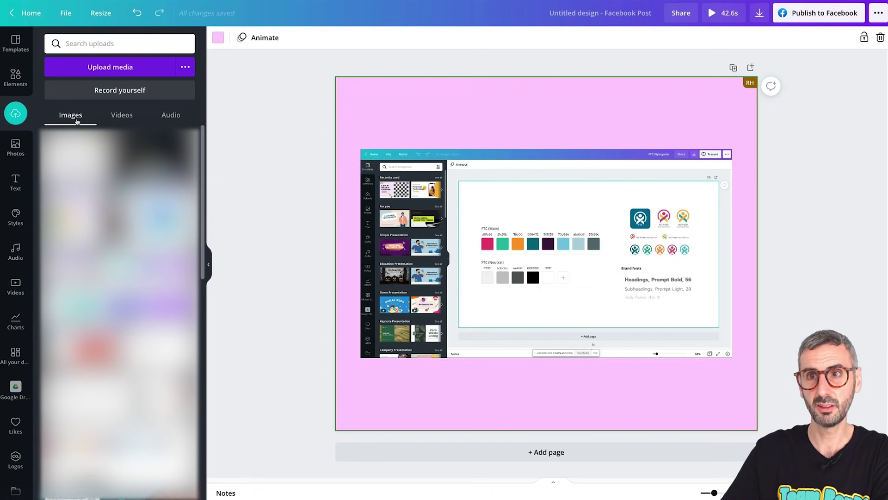
click(115, 118)
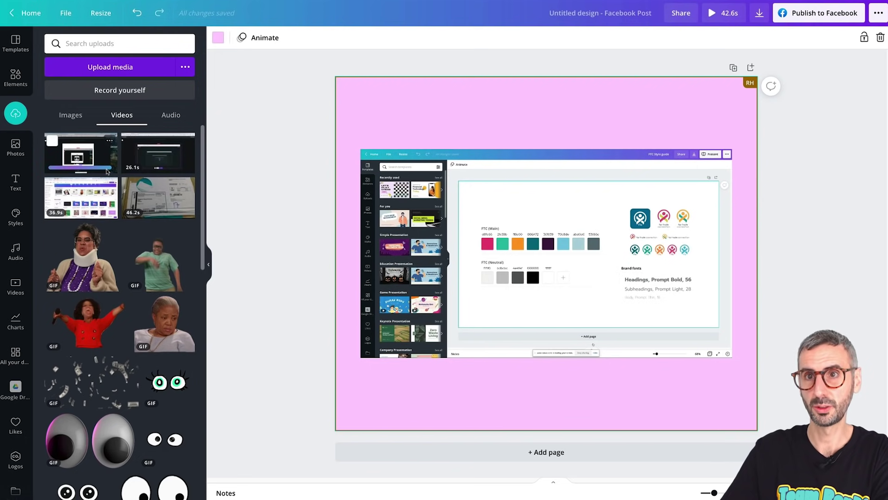
click(289, 265)
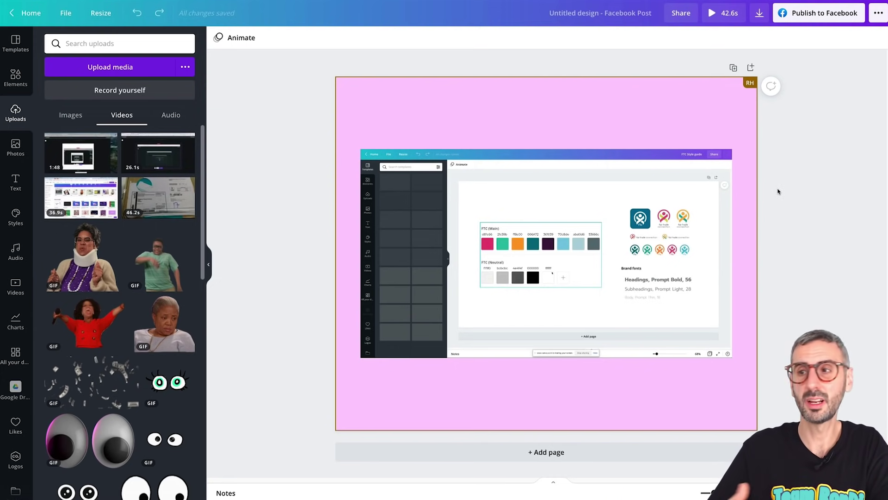
click(650, 192)
click(504, 112)
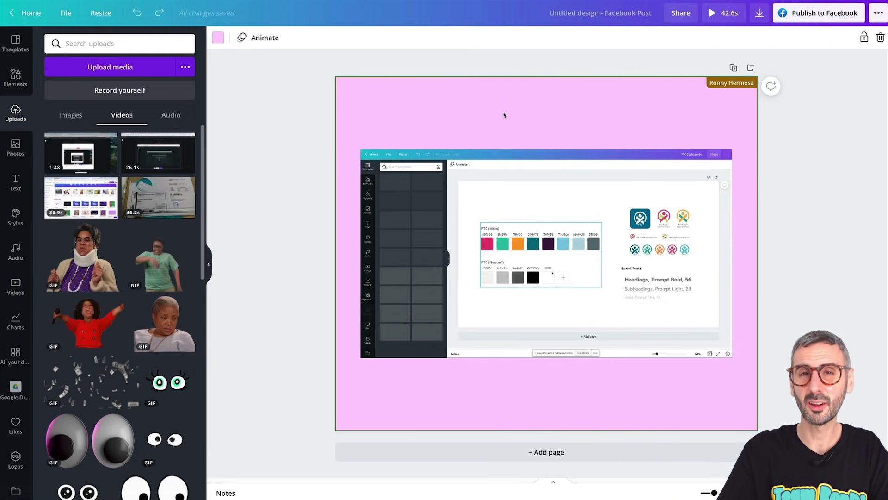
From the Canva home page, start a blank 1920 × 1080 Video design.
click(31, 23)
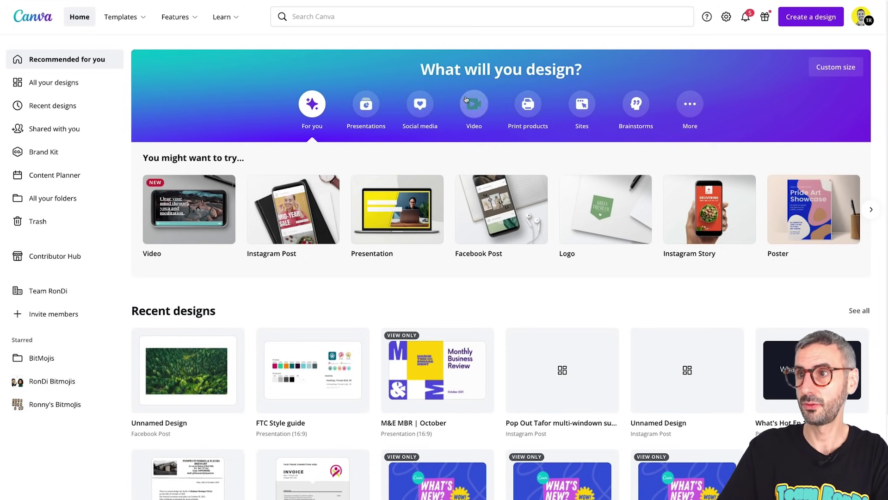
click(477, 108)
mouse_move(190, 253)
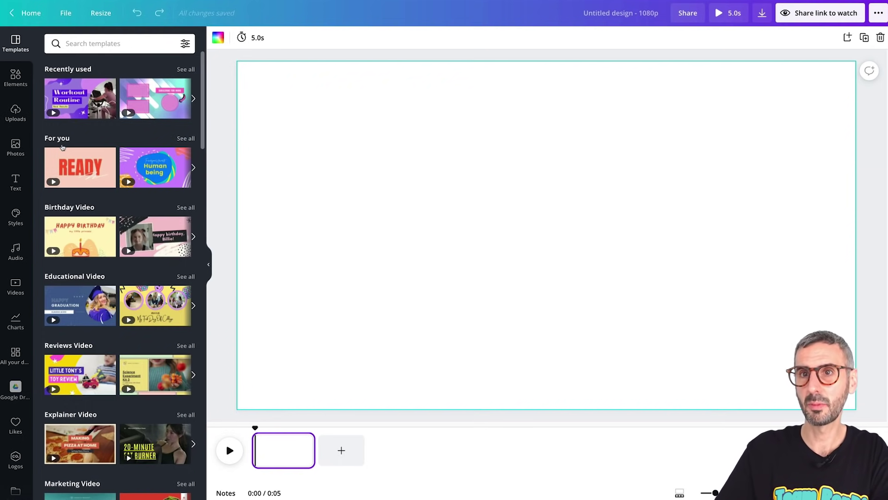
Apply the Workout Routine template to page 1 and add a blank purple page 2.
scroll(70, 100, down, 1)
scroll(70, 102, up, 1)
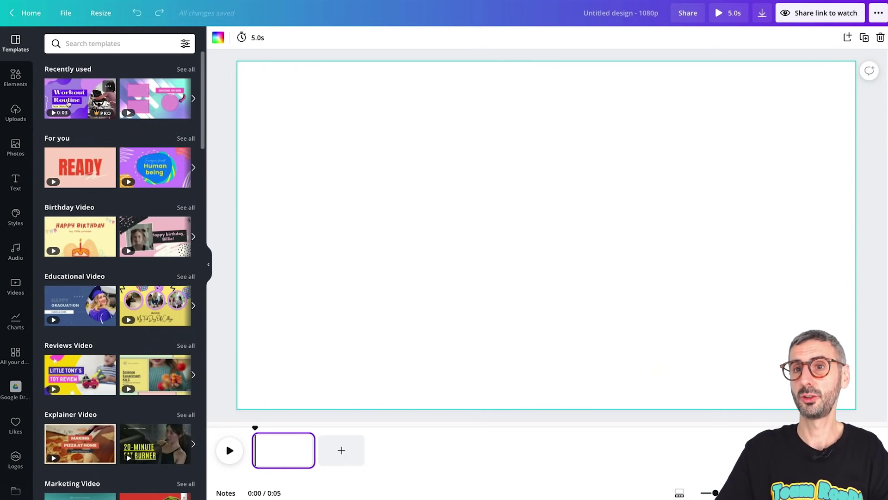
click(68, 102)
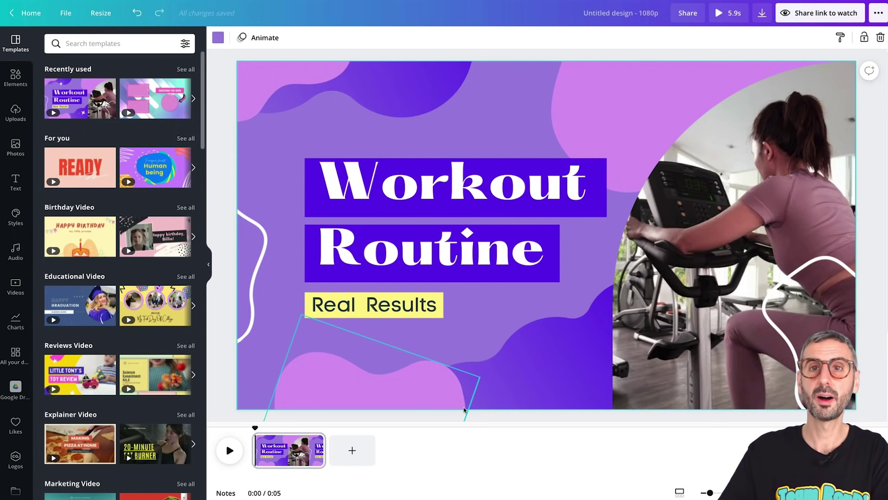
click(352, 450)
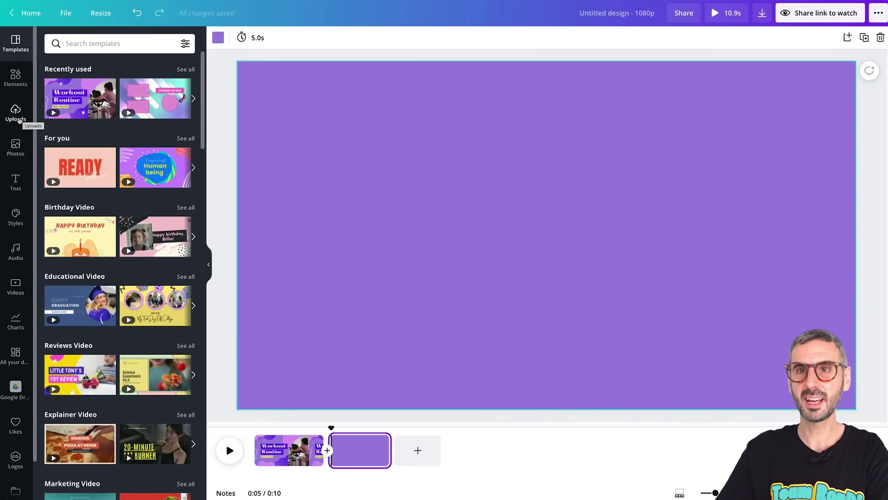
Add the 1:48 uploaded screen recording to page 2 and trim both ends, bringing the video to 1:18.
click(16, 113)
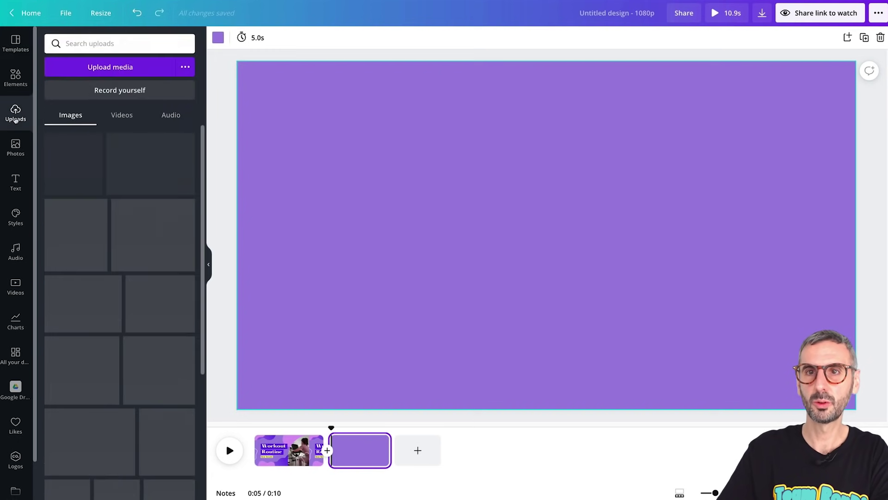
click(120, 116)
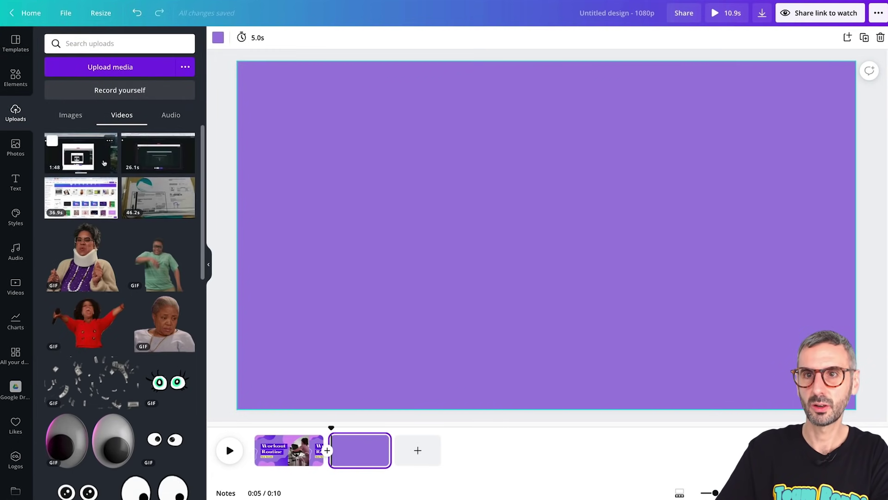
click(104, 163)
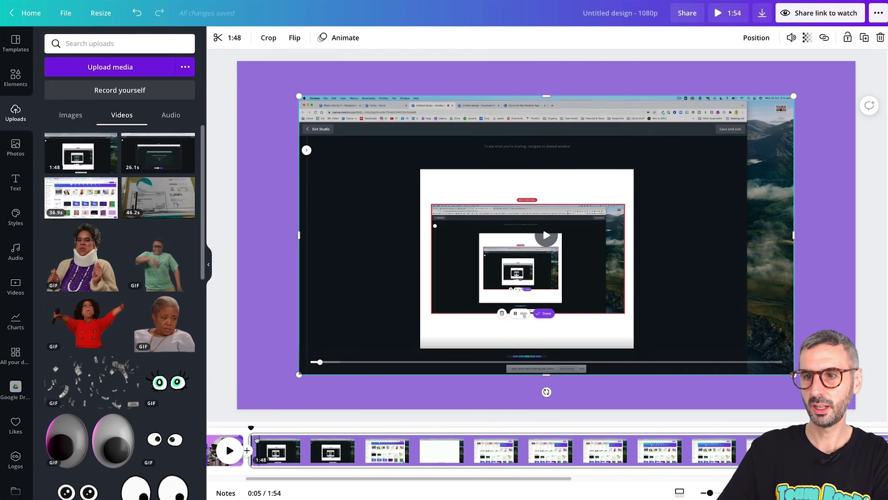
drag(253, 451, 531, 448)
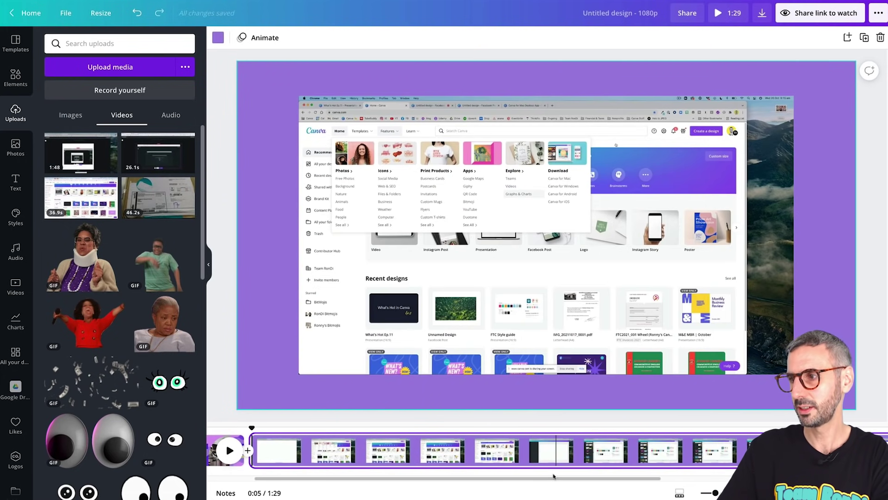
click(734, 462)
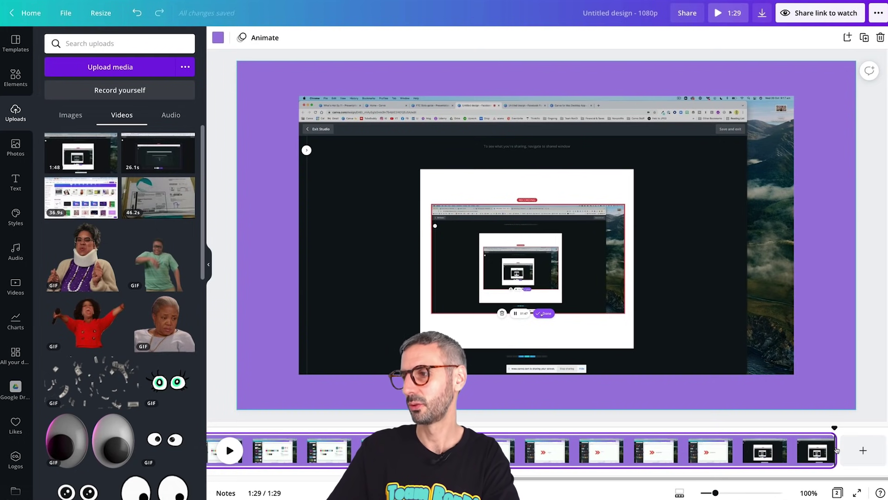
drag(835, 452, 704, 446)
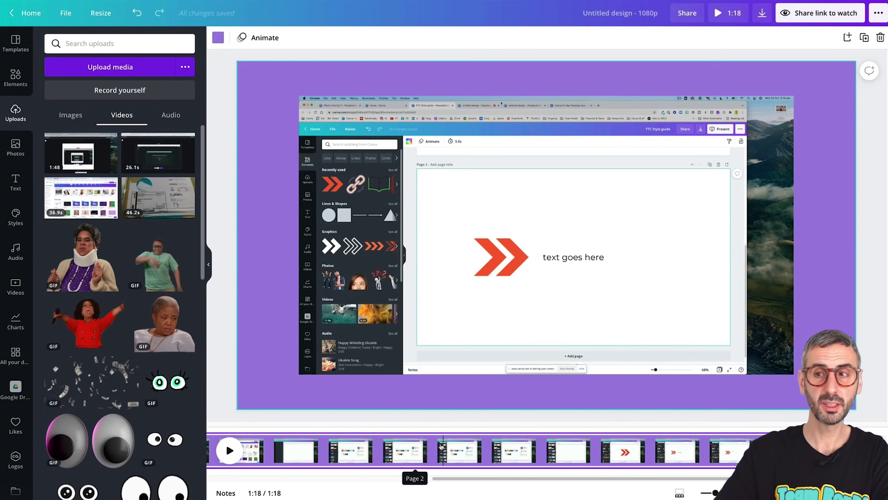
Add a third page using the 15-second 'Subscribe for more' template, making the video 1:33.
click(863, 450)
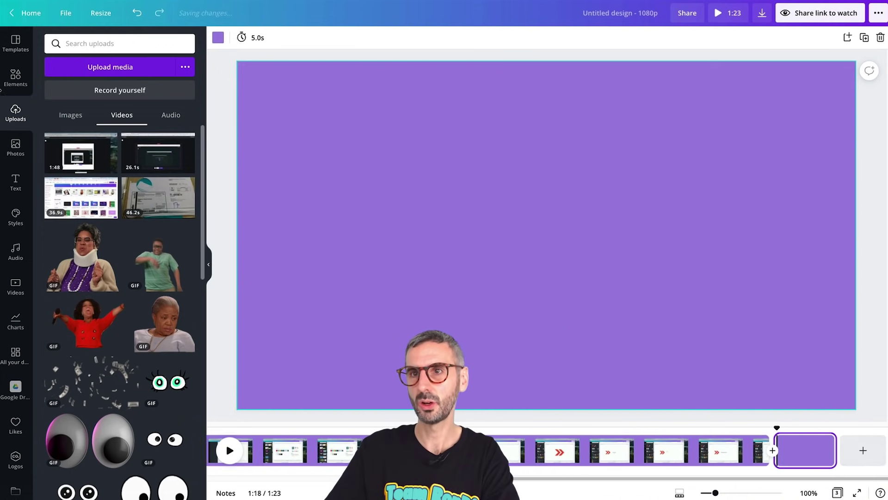
click(15, 44)
click(155, 99)
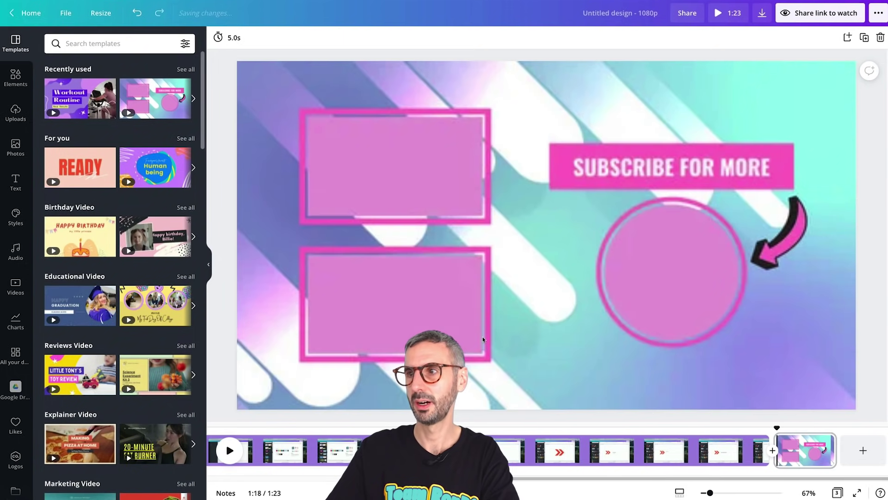
click(535, 198)
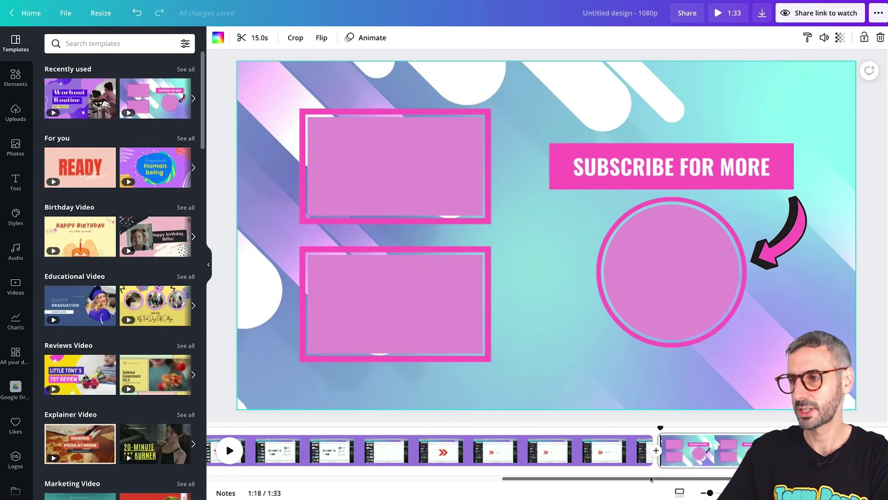
drag(650, 478, 272, 468)
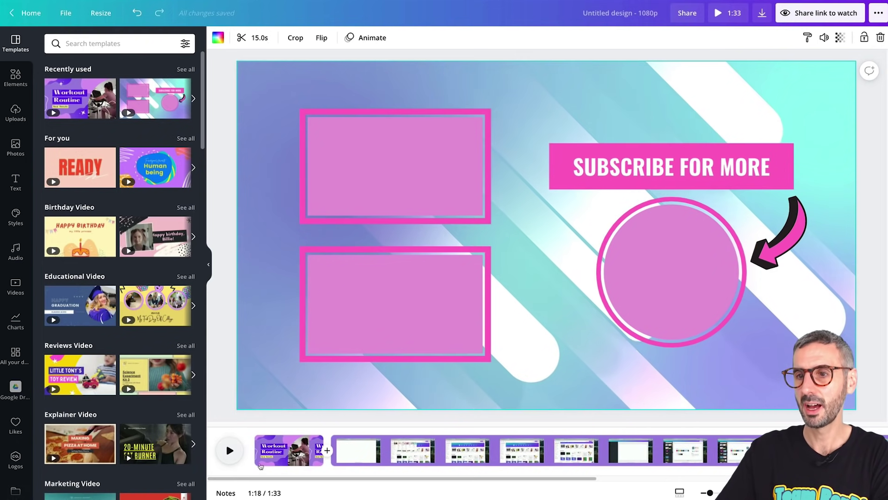
drag(710, 492, 706, 492)
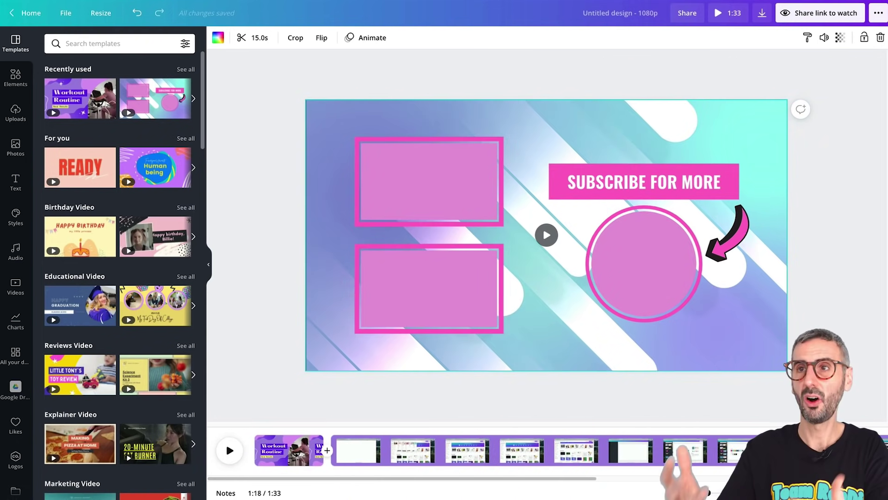
Retitle page 1 from 'Workout Routine' to 'Record your screen', widening the box to one line.
click(288, 451)
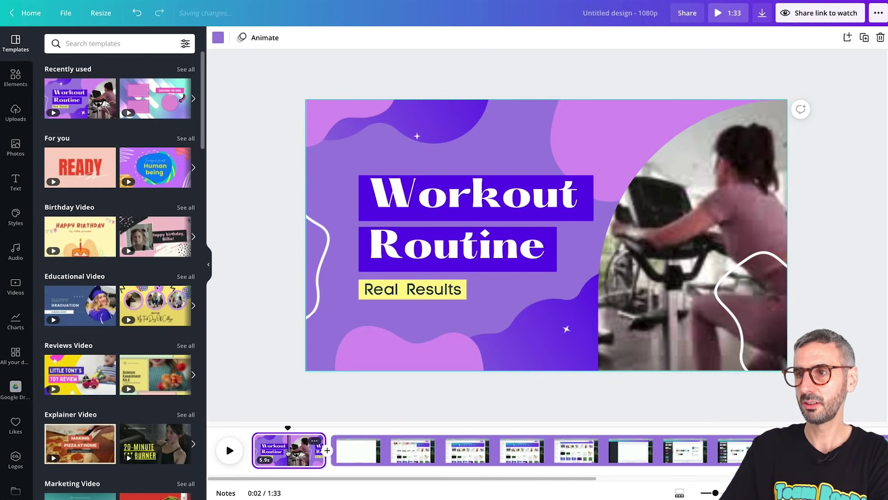
click(498, 205)
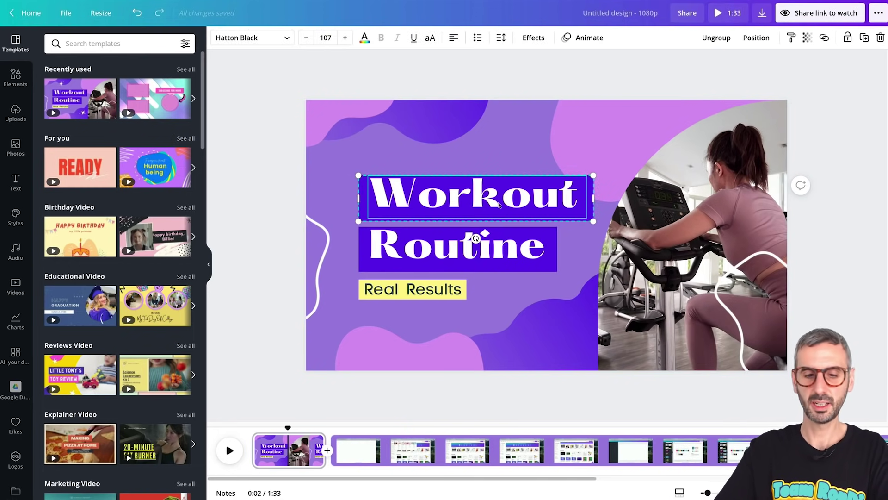
double_click(499, 204)
text(Record)
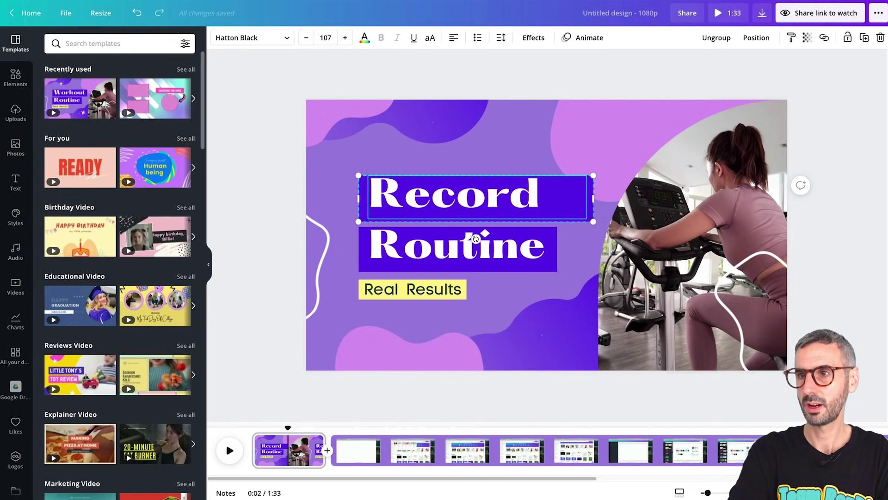
click(457, 246)
double_click(457, 245)
text(your screen)
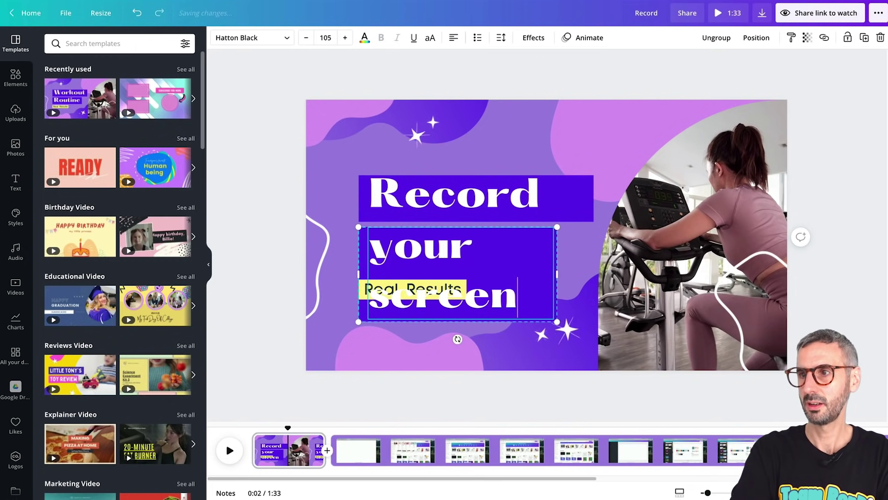
drag(557, 275, 656, 279)
Replace the 'Real Results' caption with 'with Canva' and delete the gym workout video.
click(419, 288)
double_click(419, 287)
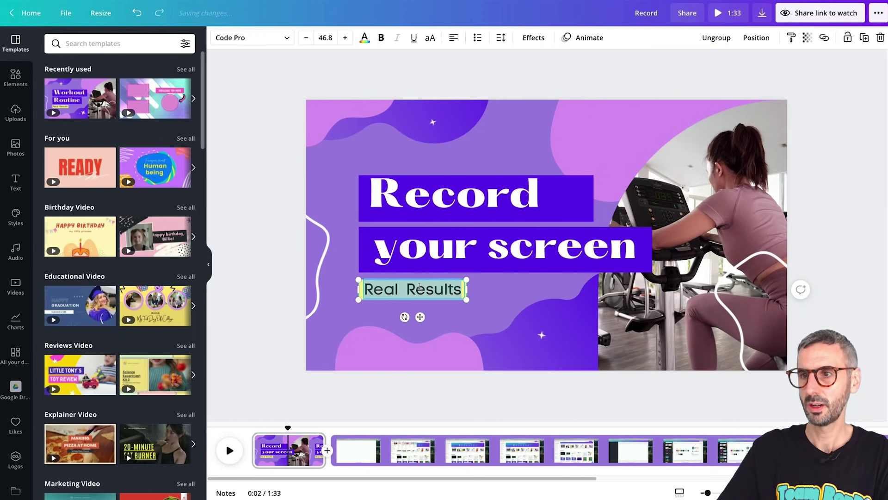
text(with)
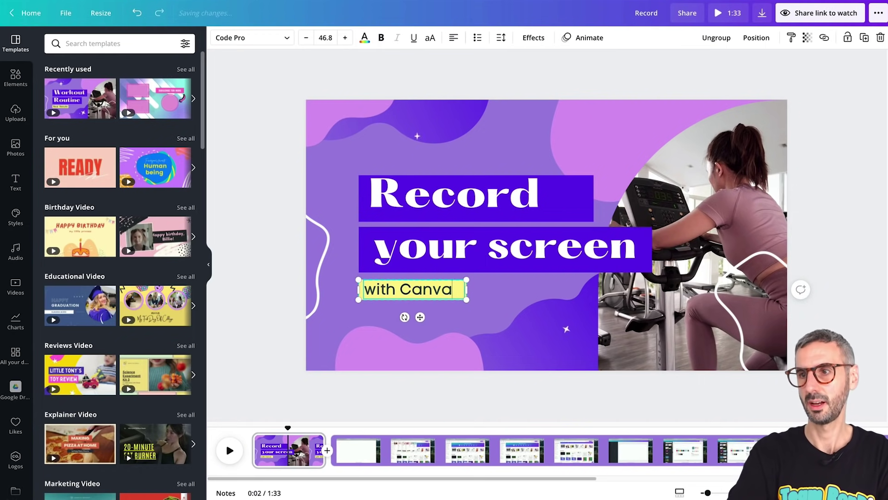
text( Canva)
click(686, 214)
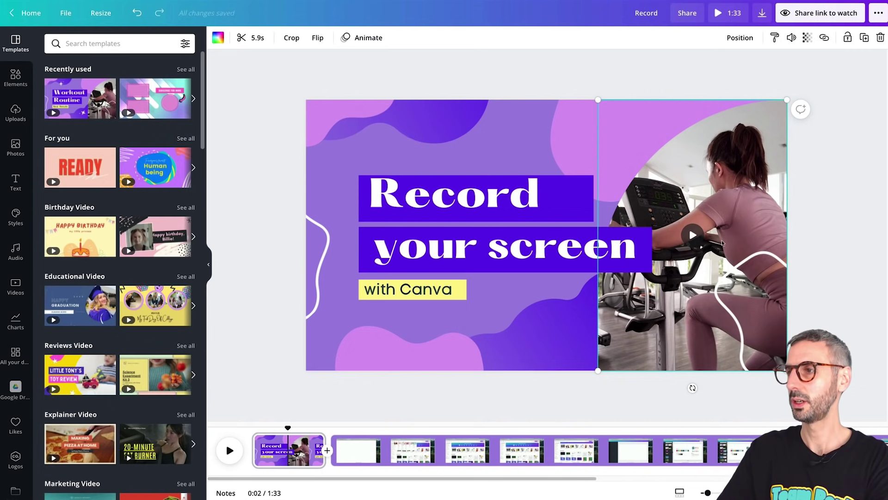
key(Delete)
key(Delete)
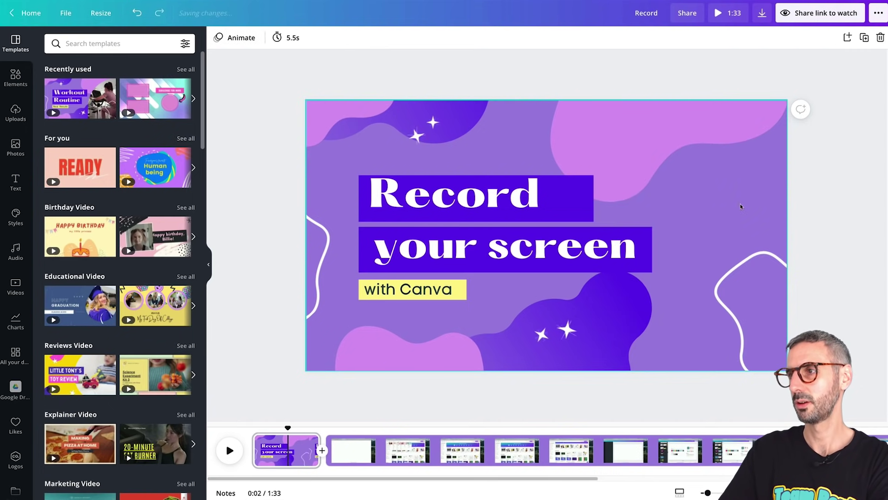
Add the dancing neck-brace GIF to the right of the title and narrow the 'with Canva' box.
click(16, 113)
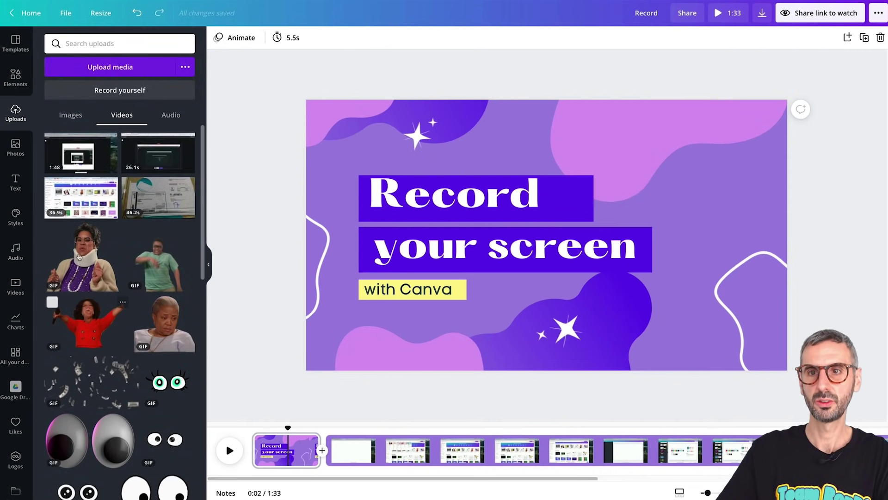
click(79, 256)
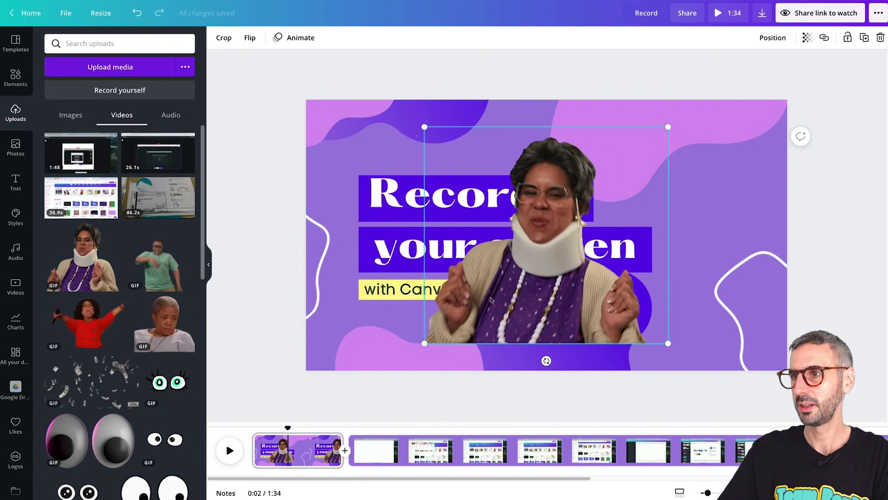
drag(574, 288, 715, 318)
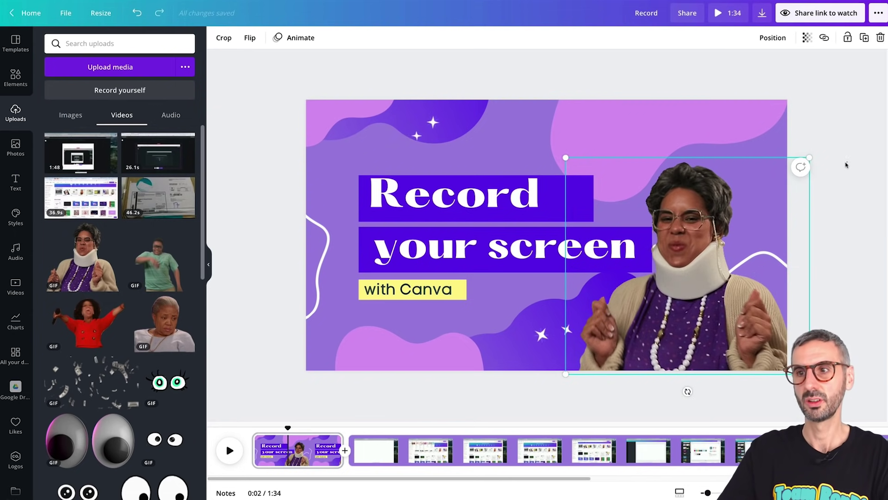
click(424, 293)
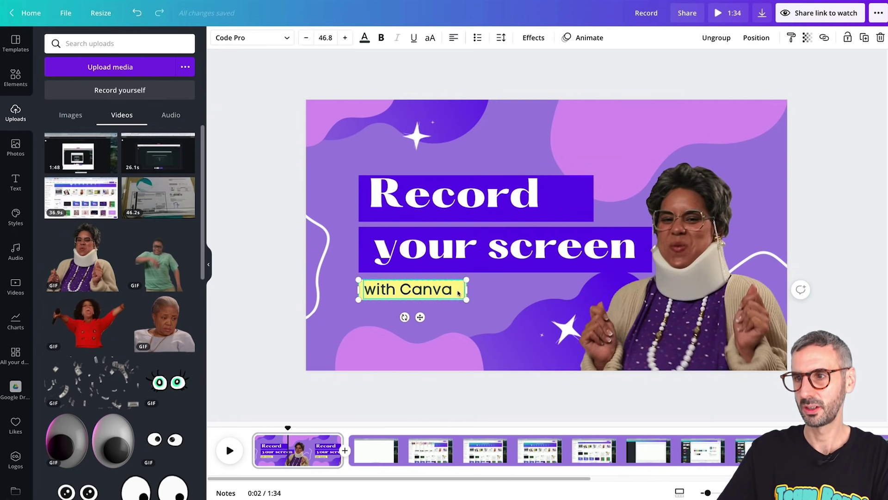
drag(472, 294, 463, 293)
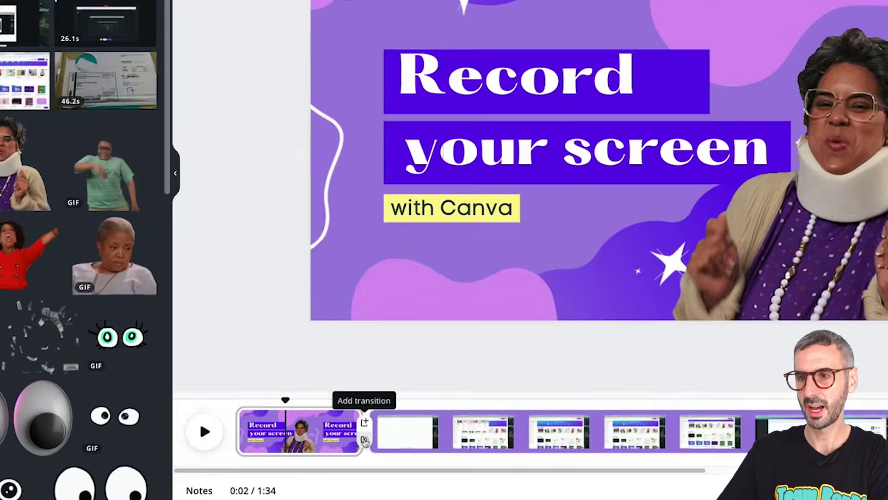
Add 0.5-second Dissolve transitions after page 1 and before the subscribe end screen.
click(365, 439)
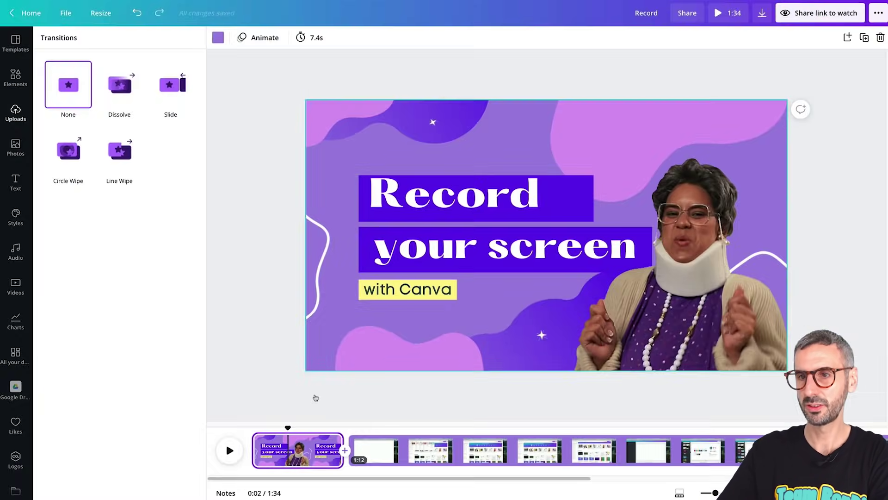
click(121, 82)
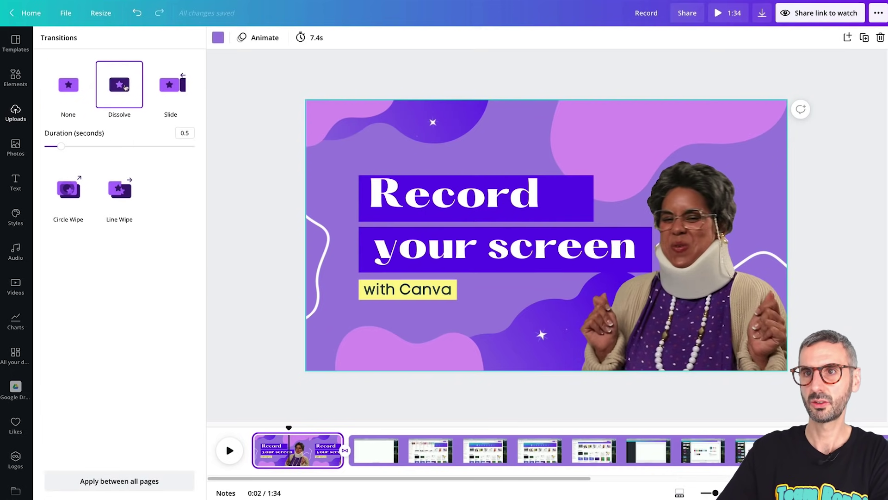
scroll(733, 429, right, 10)
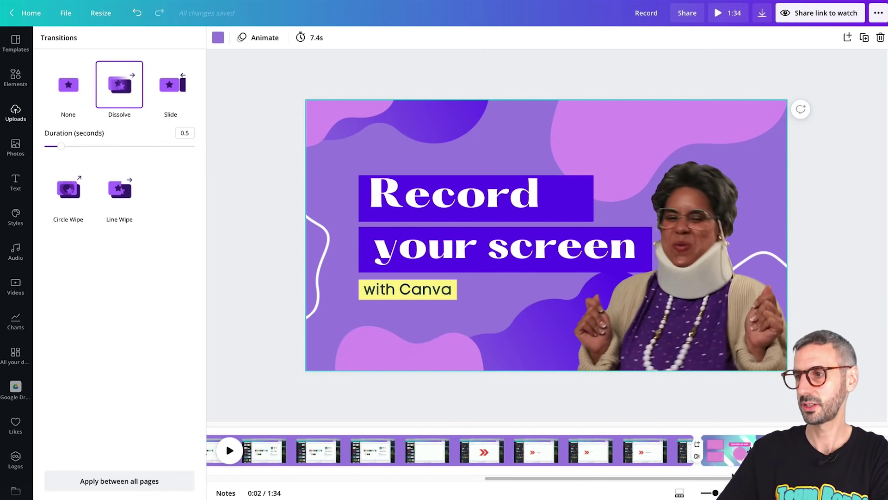
click(693, 449)
click(120, 85)
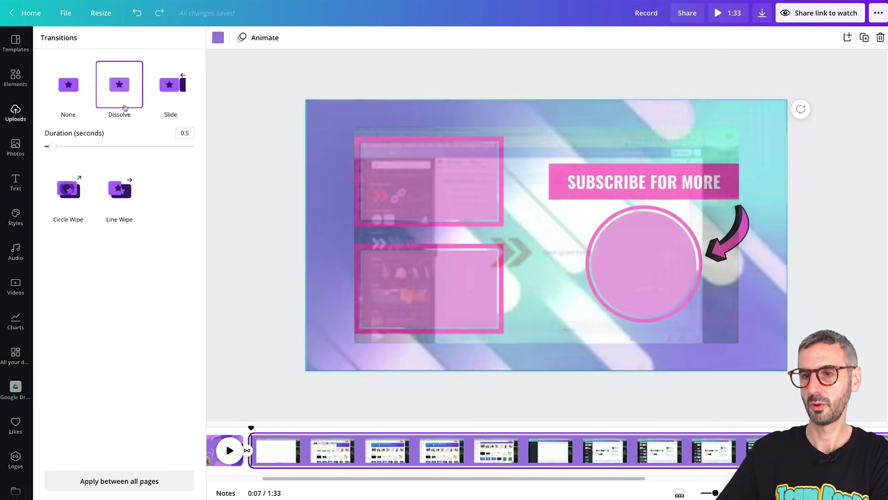
click(395, 414)
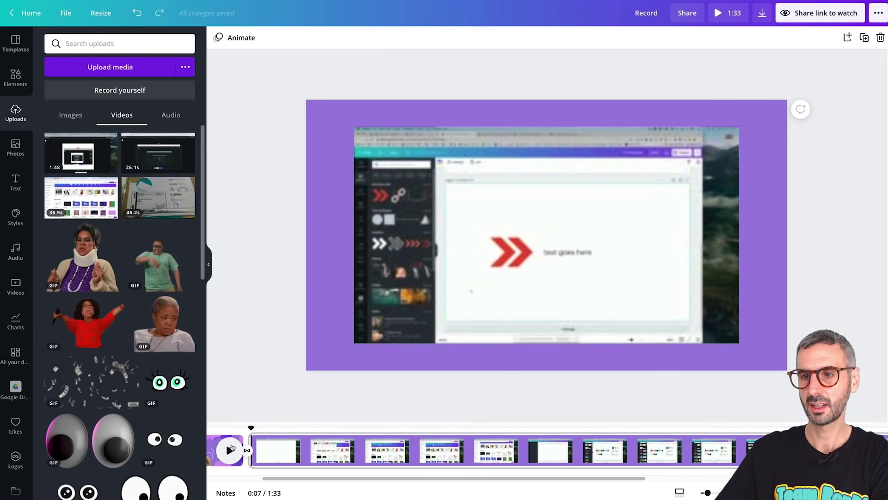
Cut the title page from 7.4 to 3.0 seconds, making the video 1:29, and replay it.
click(241, 440)
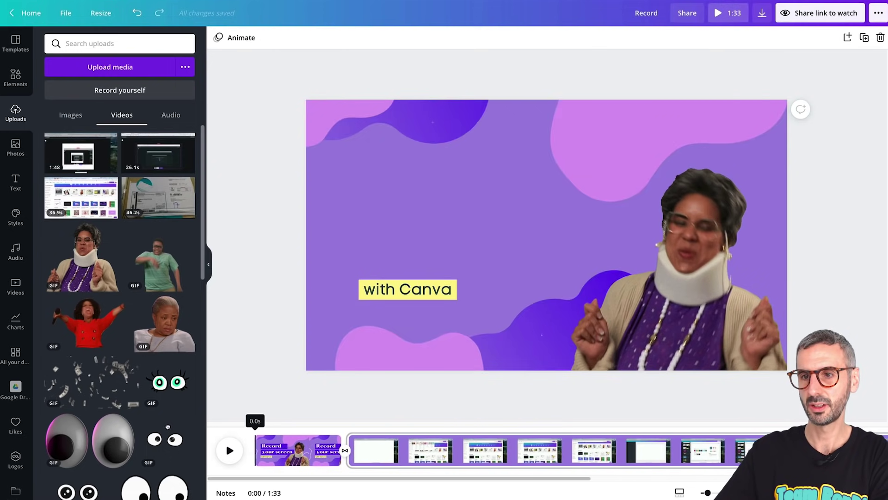
click(228, 451)
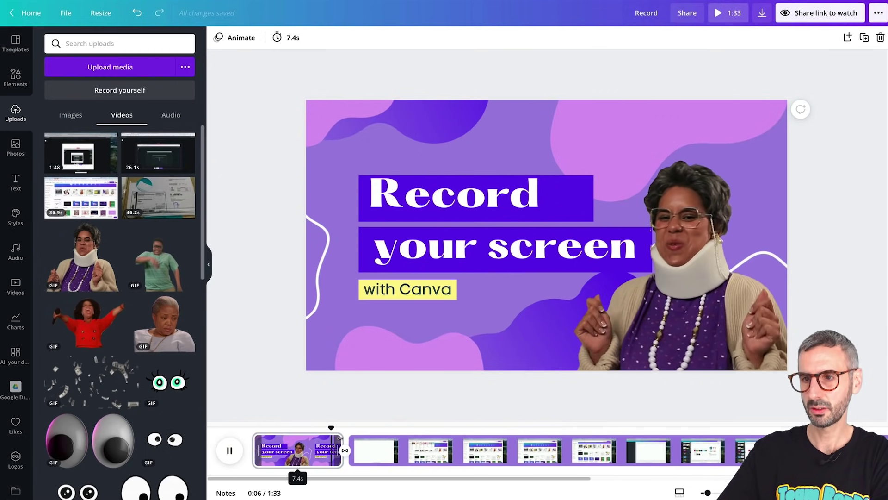
drag(341, 441, 288, 437)
click(237, 448)
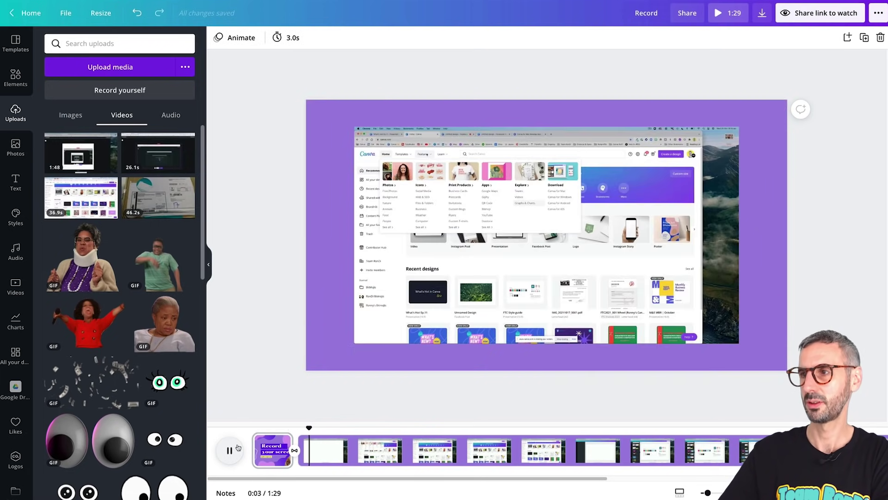
Crop the browser bar and right edge off the screen recording, then enlarge and reposition it.
double_click(564, 252)
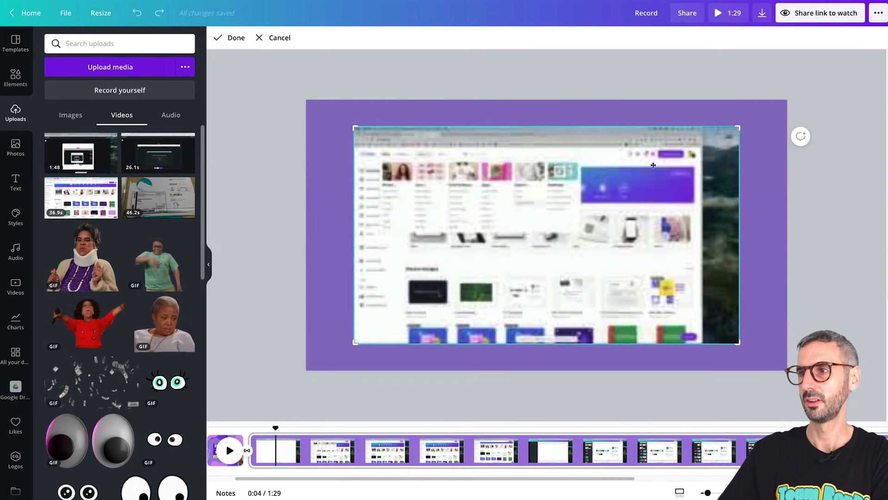
drag(709, 131, 707, 153)
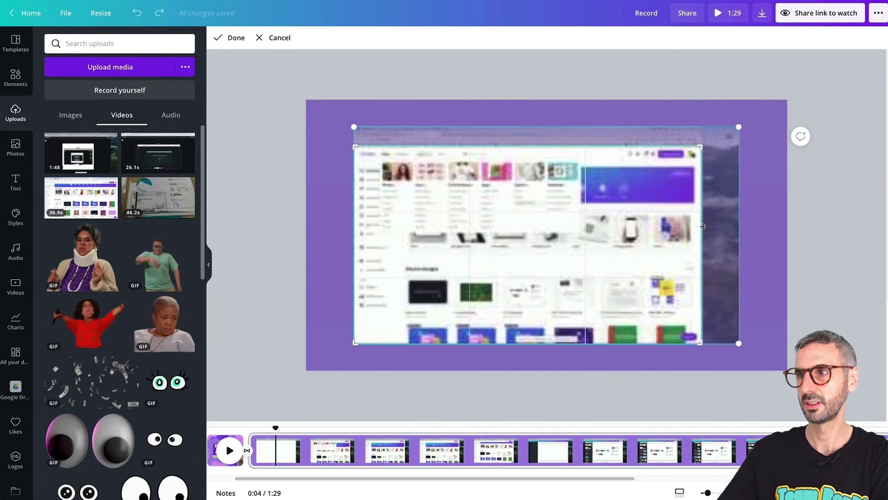
click(818, 233)
click(712, 319)
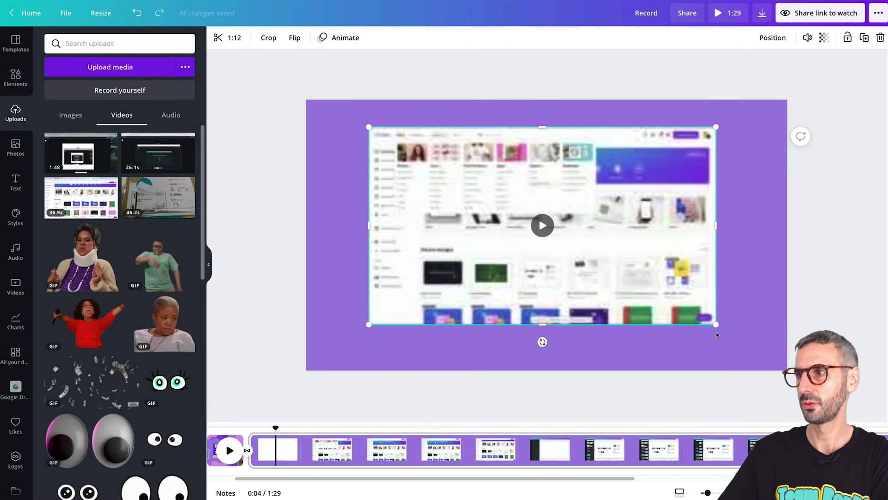
drag(728, 338, 749, 352)
drag(644, 248, 625, 244)
Split the recording page in two at the 27.8s playhead position.
click(557, 443)
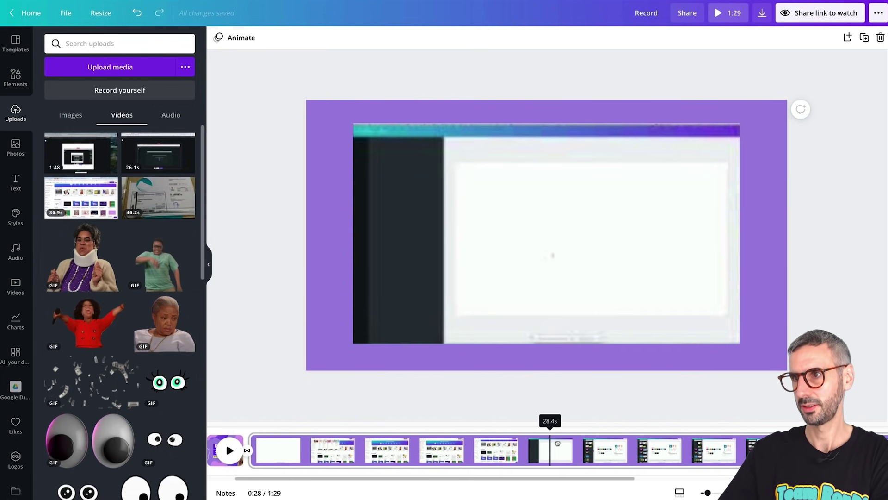
drag(557, 443, 575, 447)
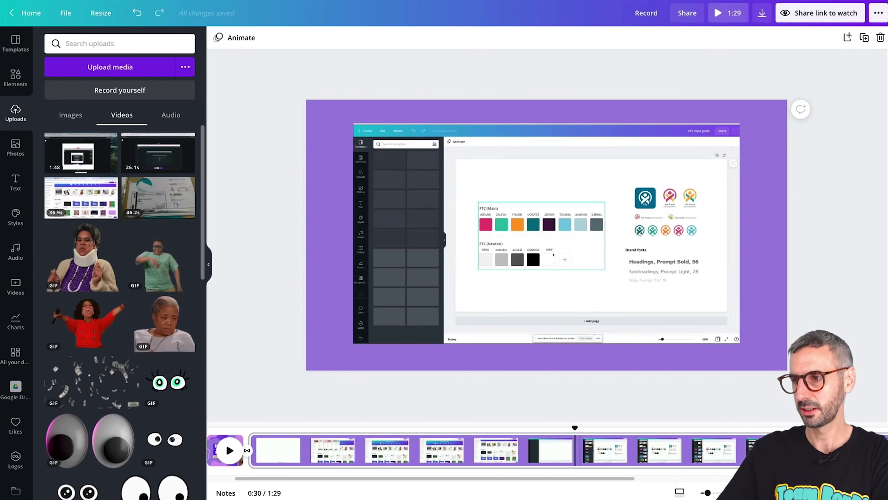
drag(550, 478, 679, 479)
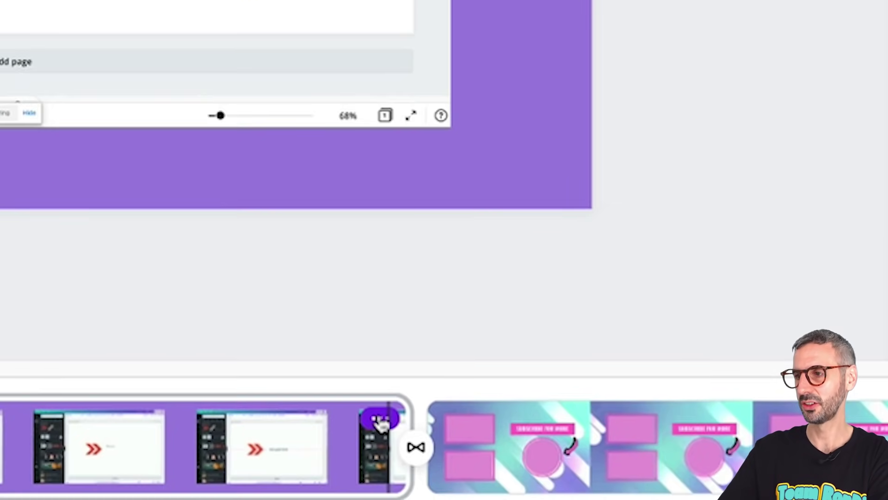
click(380, 420)
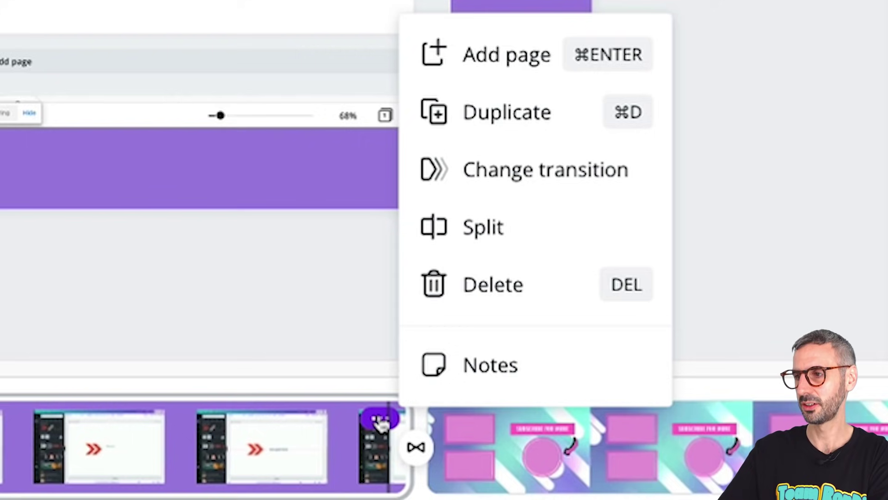
click(460, 224)
Crop the browser bar and edge off the second part's recording, then enlarge and centre it higher.
click(471, 451)
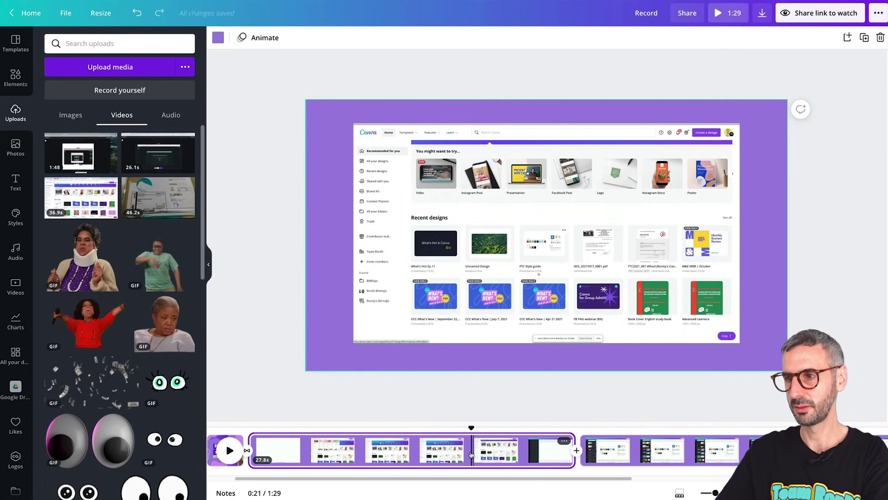
click(546, 234)
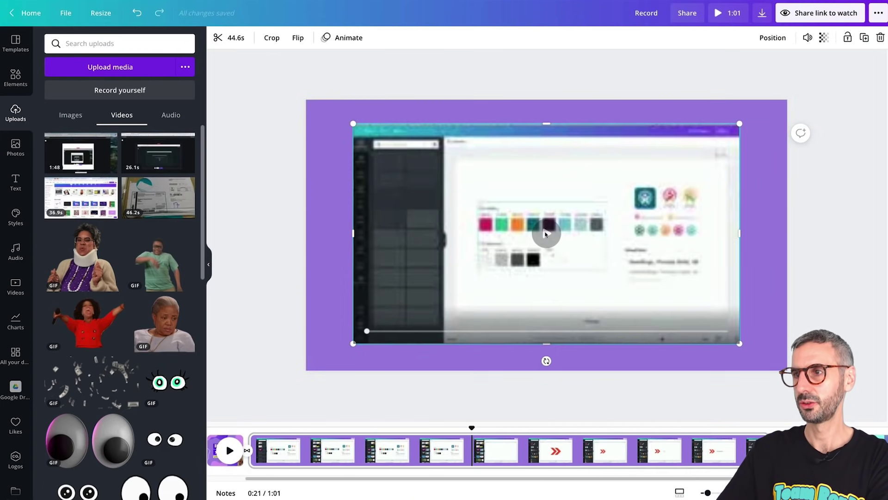
click(547, 235)
double_click(546, 124)
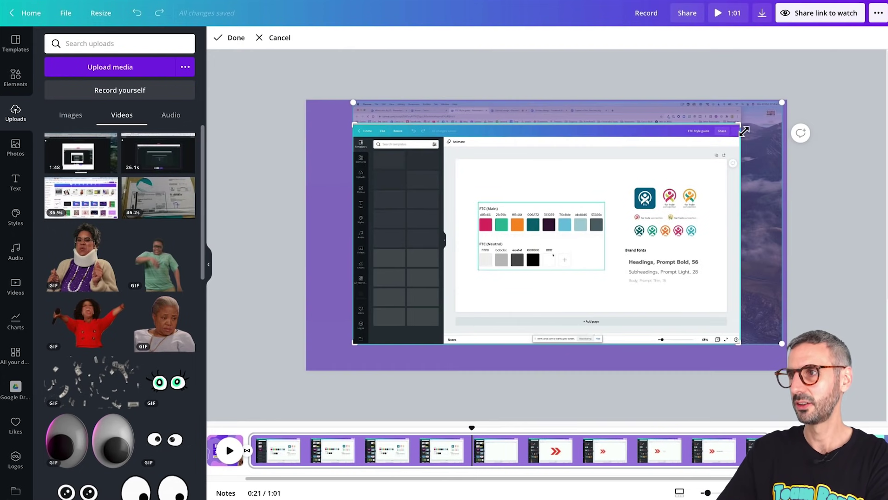
drag(743, 131, 743, 131)
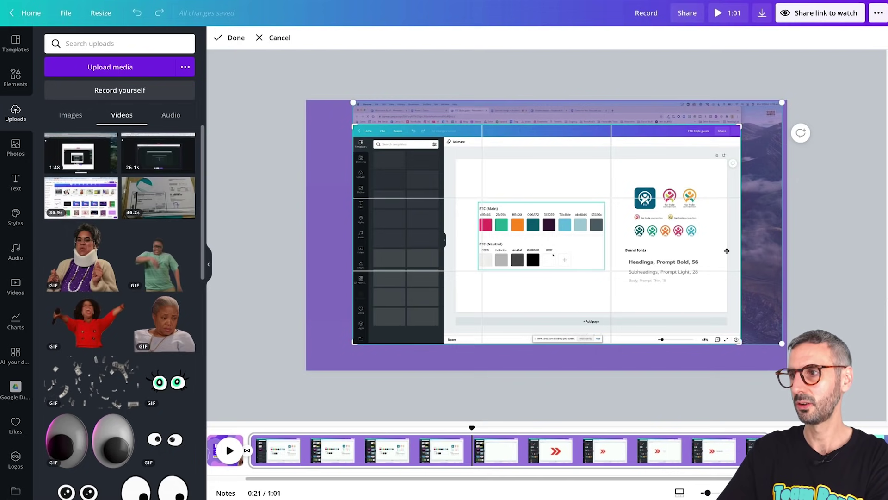
click(748, 373)
drag(748, 353, 754, 356)
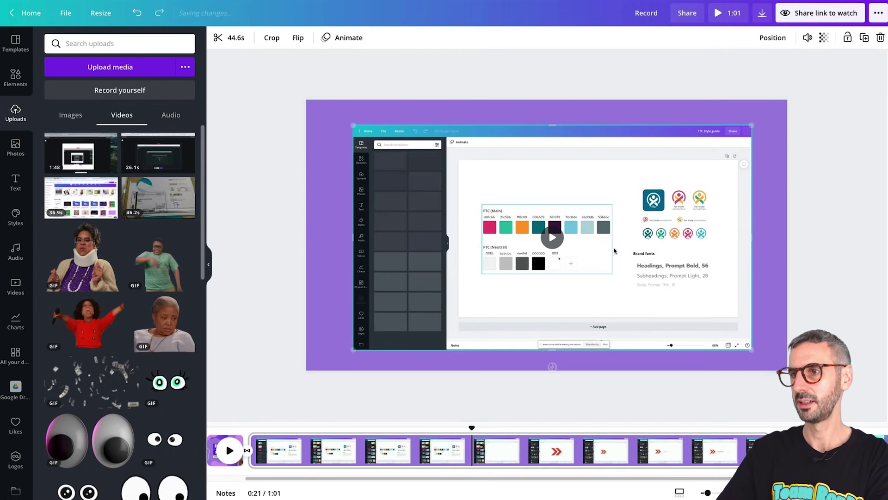
drag(638, 273, 634, 267)
click(622, 351)
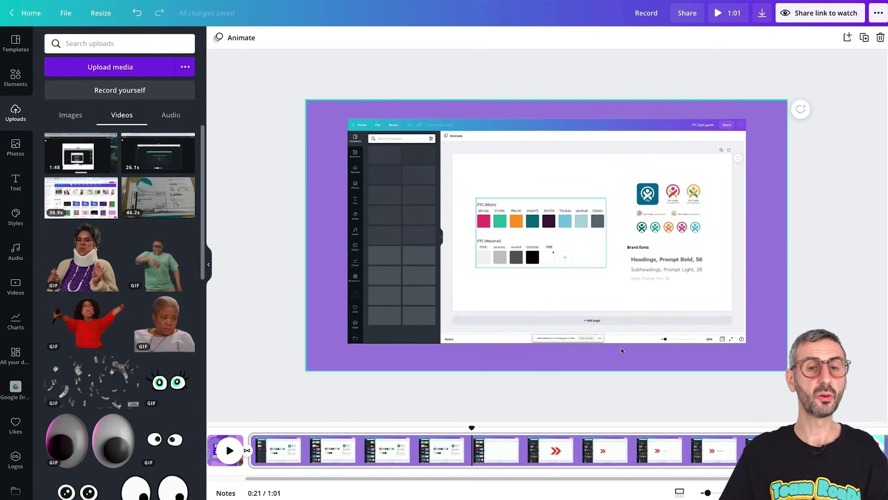